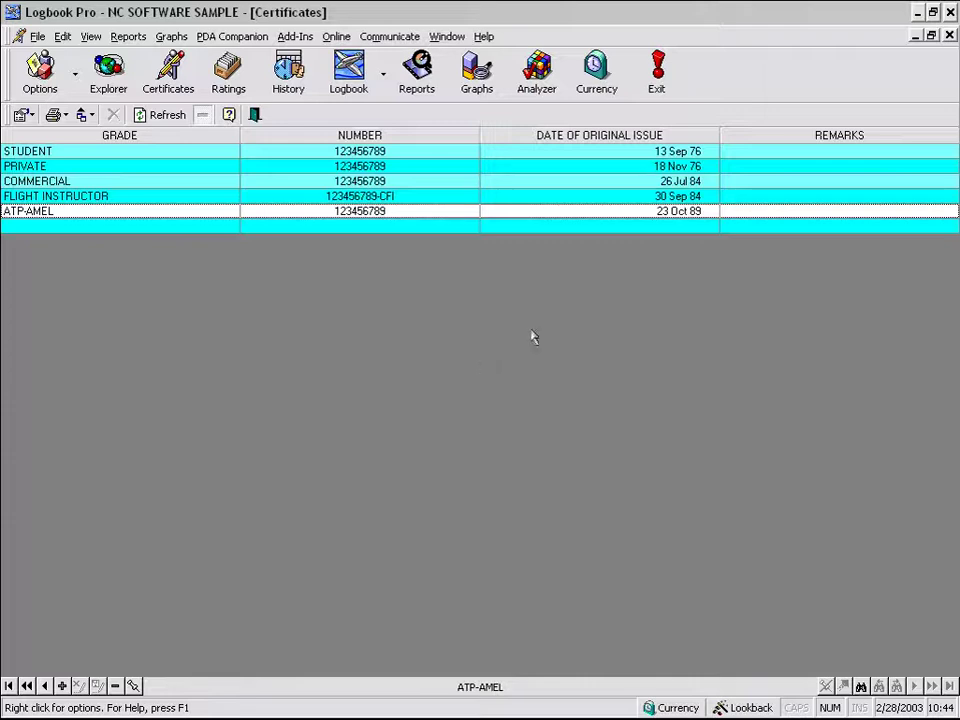
# Start a new certificate entry named 'My Certificates' and enter its certificate number.
pyautogui.click(165, 226)
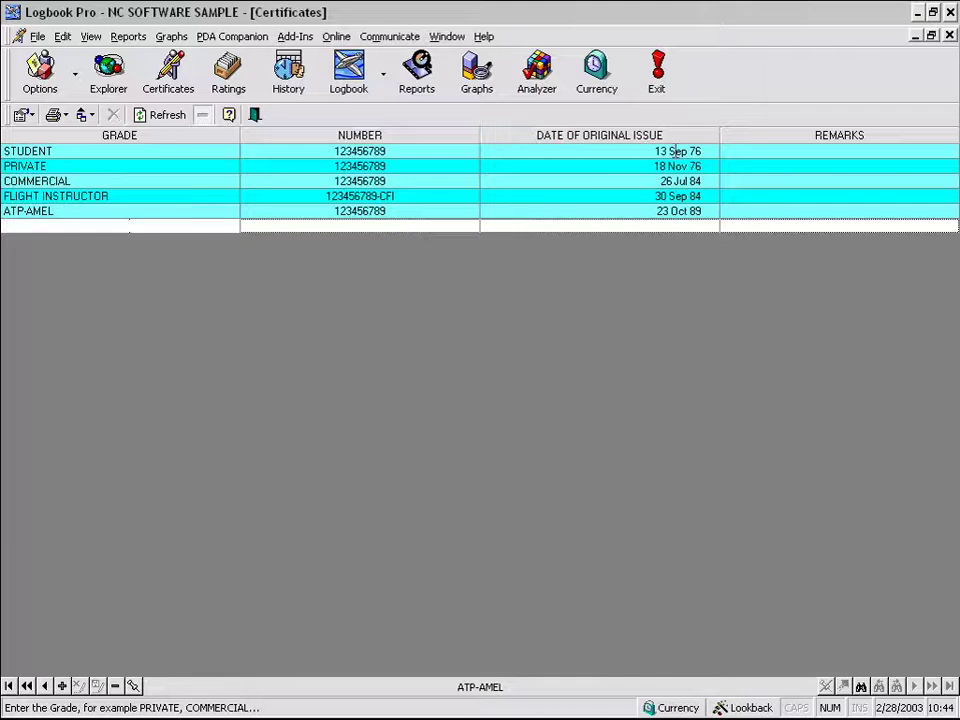
pyautogui.click(156, 151)
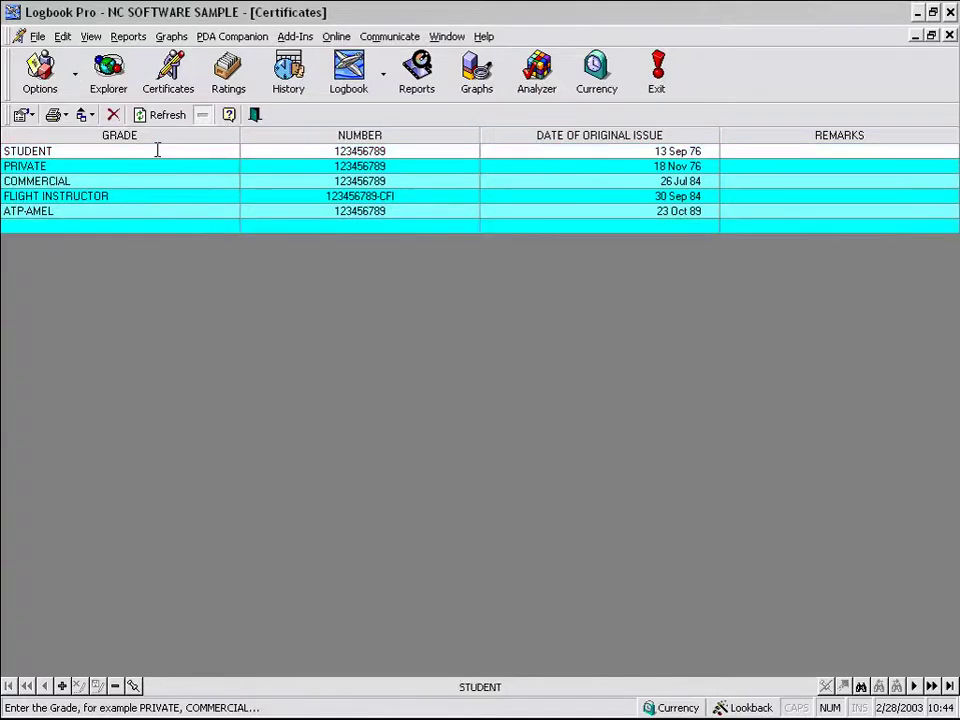
pyautogui.click(117, 226)
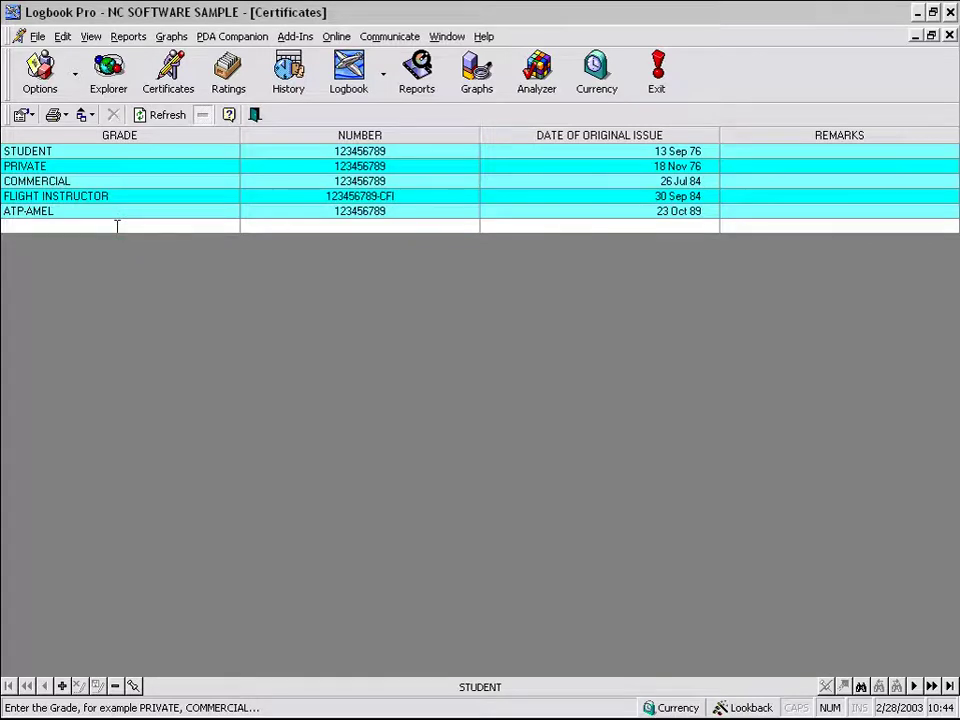
pyautogui.write('My C')
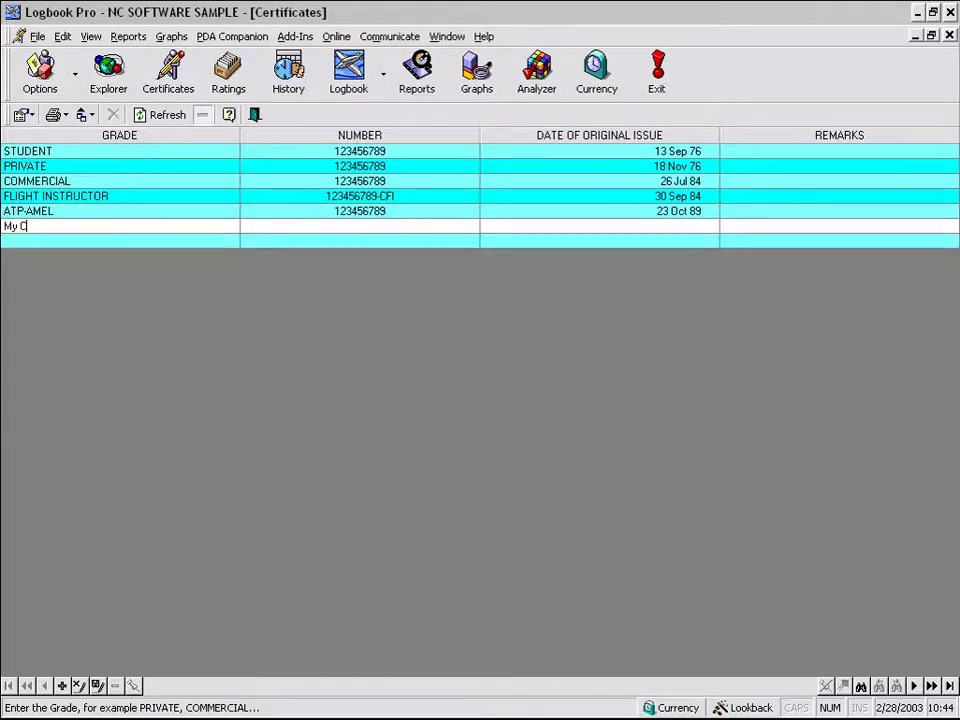
pyautogui.write('ertificates')
pyautogui.press('Tab')
pyautogui.write('1')
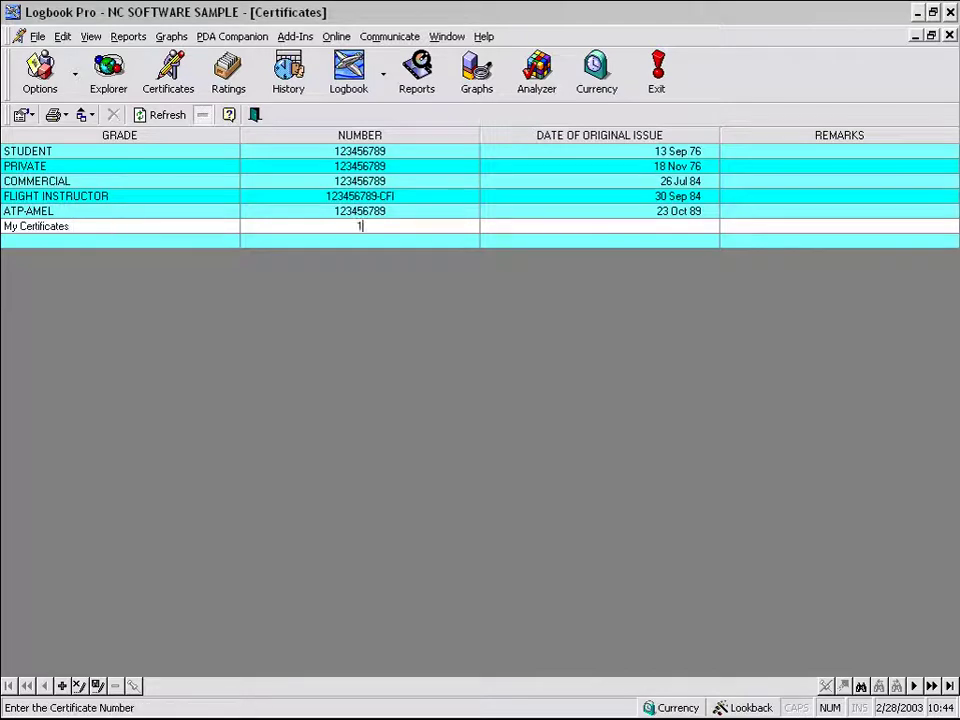
pyautogui.write('23-450-909')
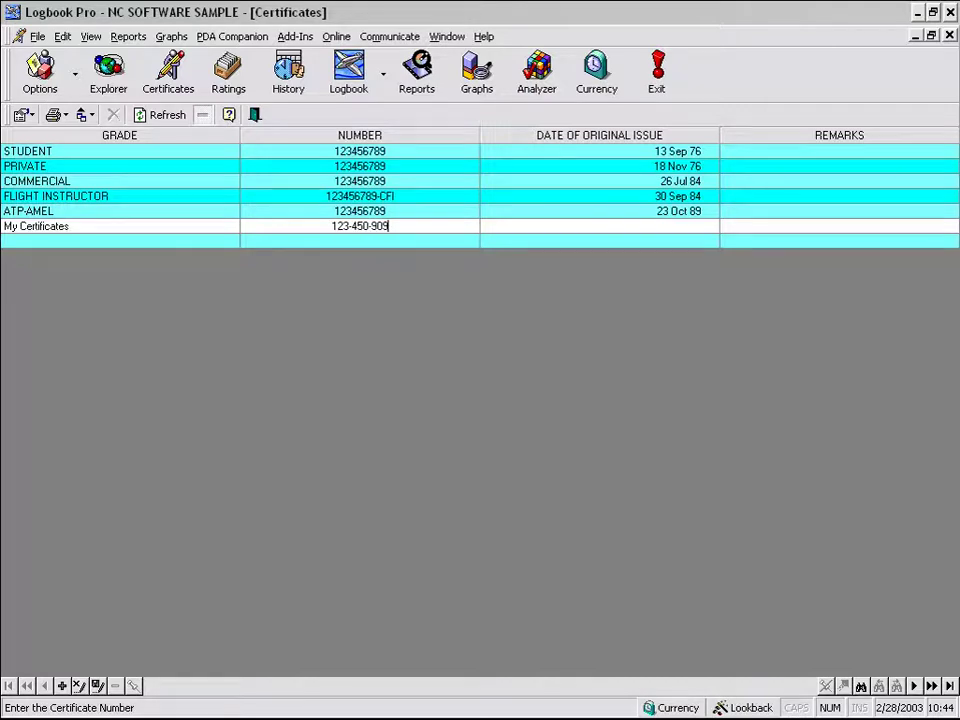
# Set issue date 10 Feb 03 and remark 'My Notes Go Here', save, then show Ratings.
pyautogui.press('Tab')
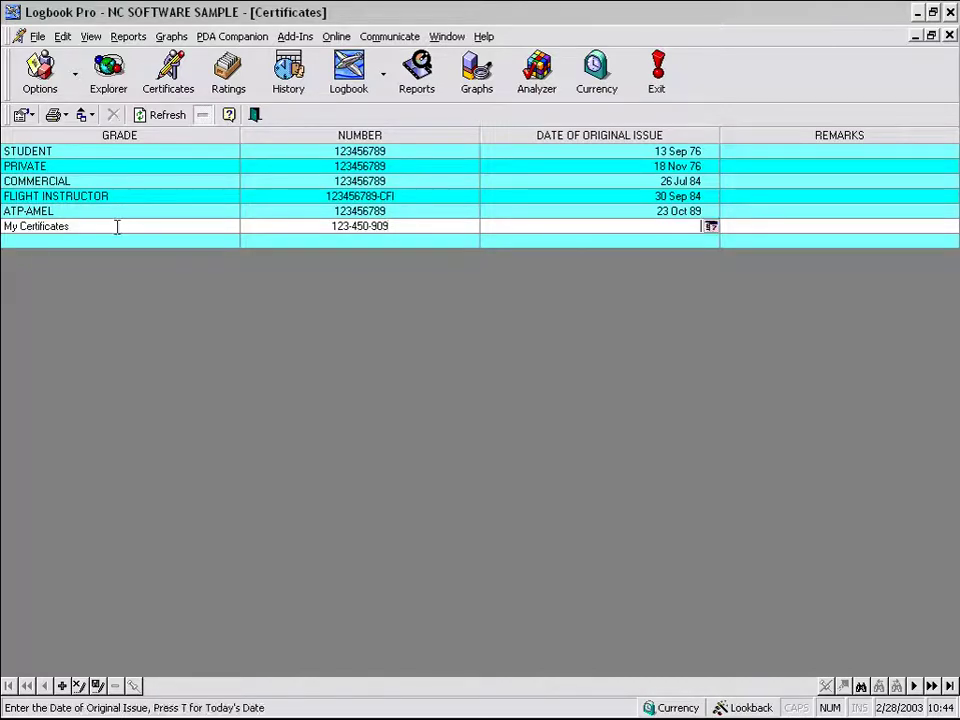
pyautogui.click(710, 228)
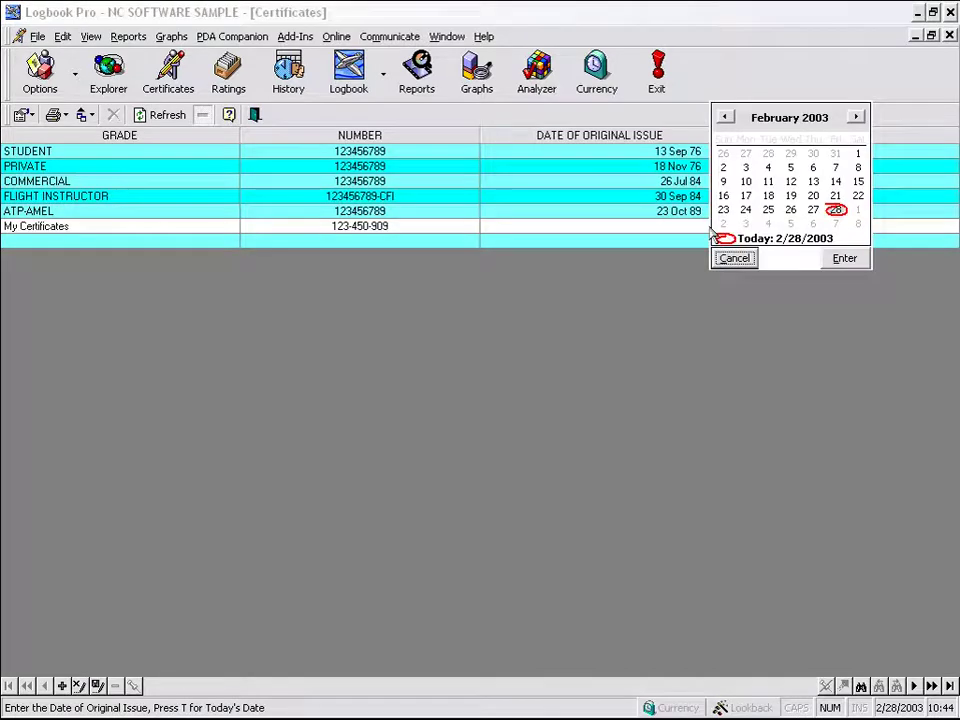
pyautogui.click(746, 182)
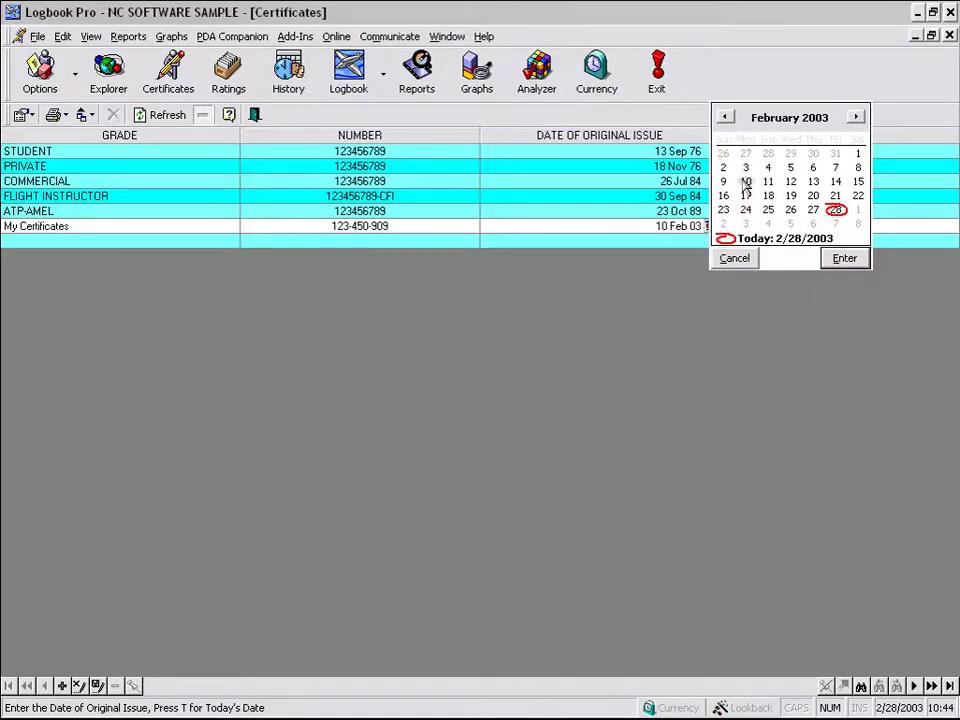
pyautogui.click(747, 224)
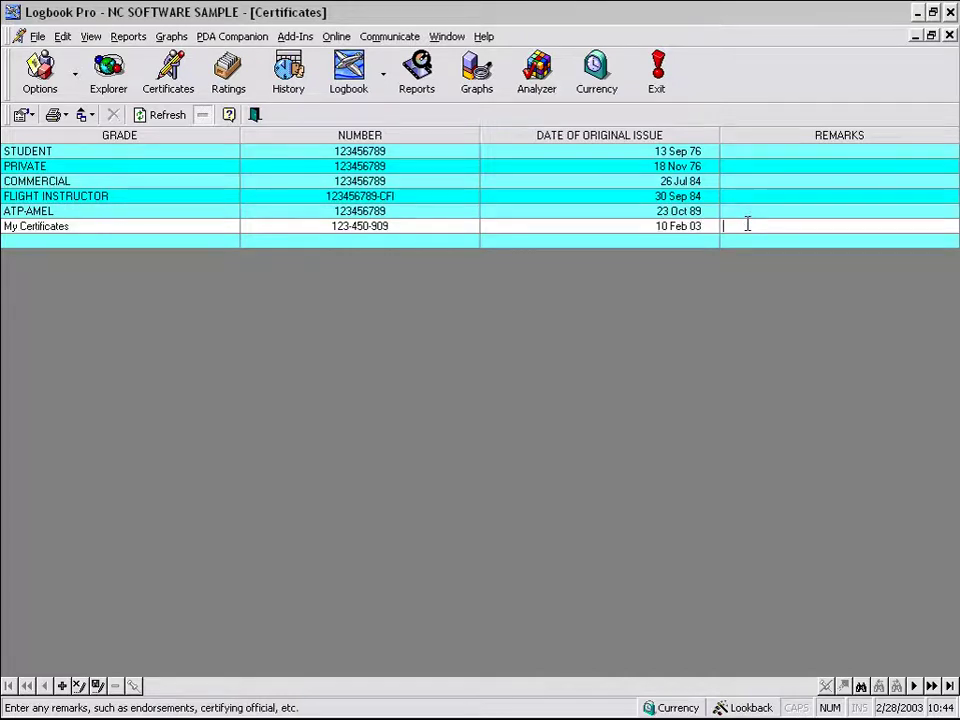
pyautogui.write('My Notes Go Here')
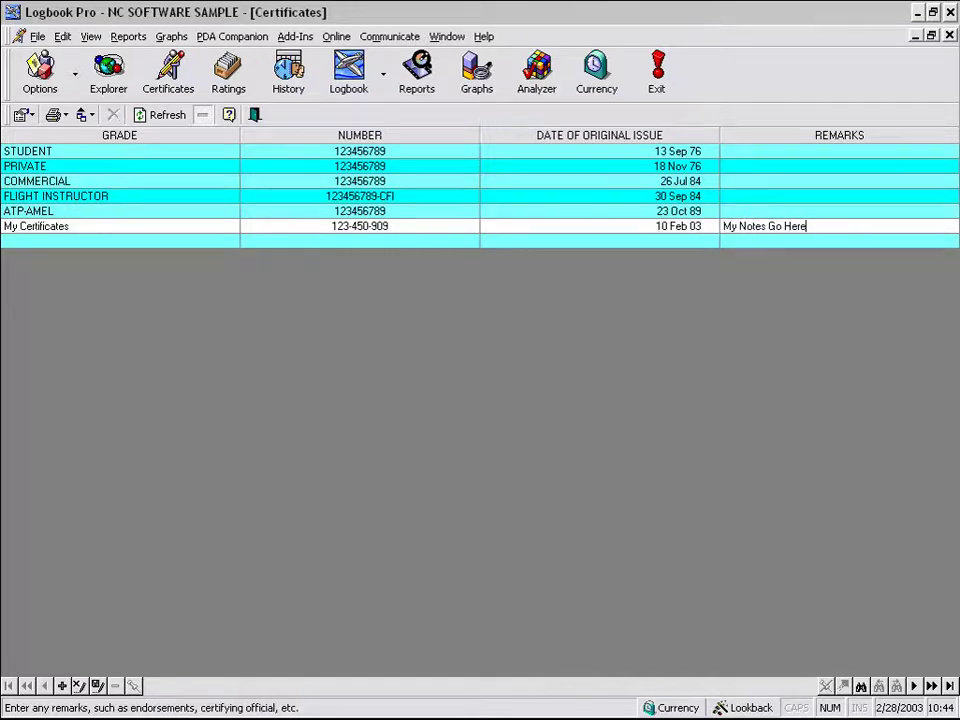
pyautogui.press('Return')
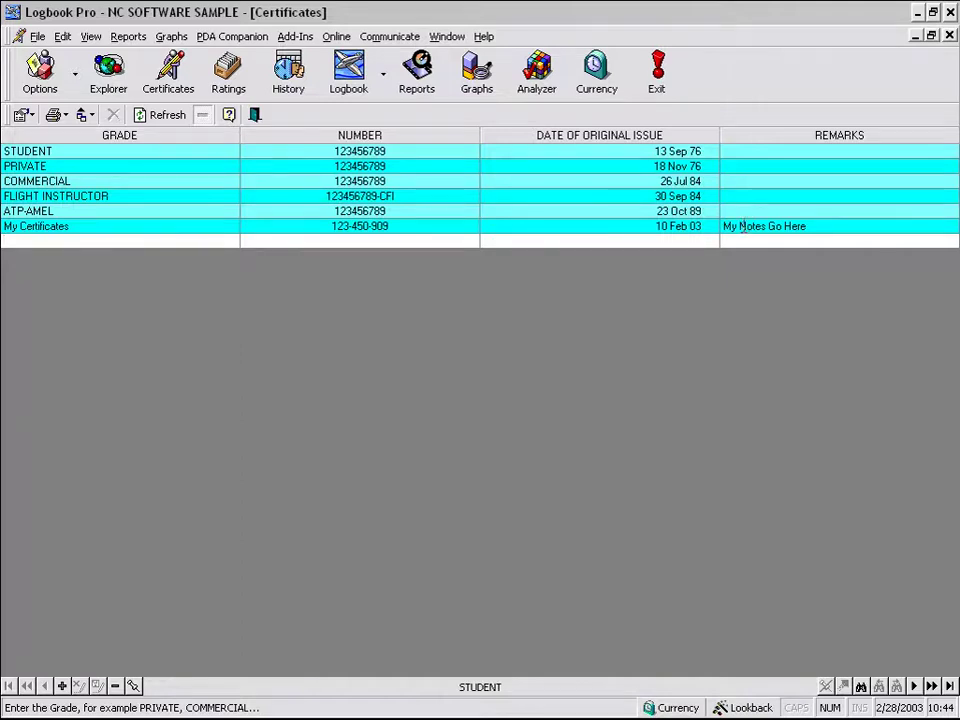
pyautogui.click(228, 85)
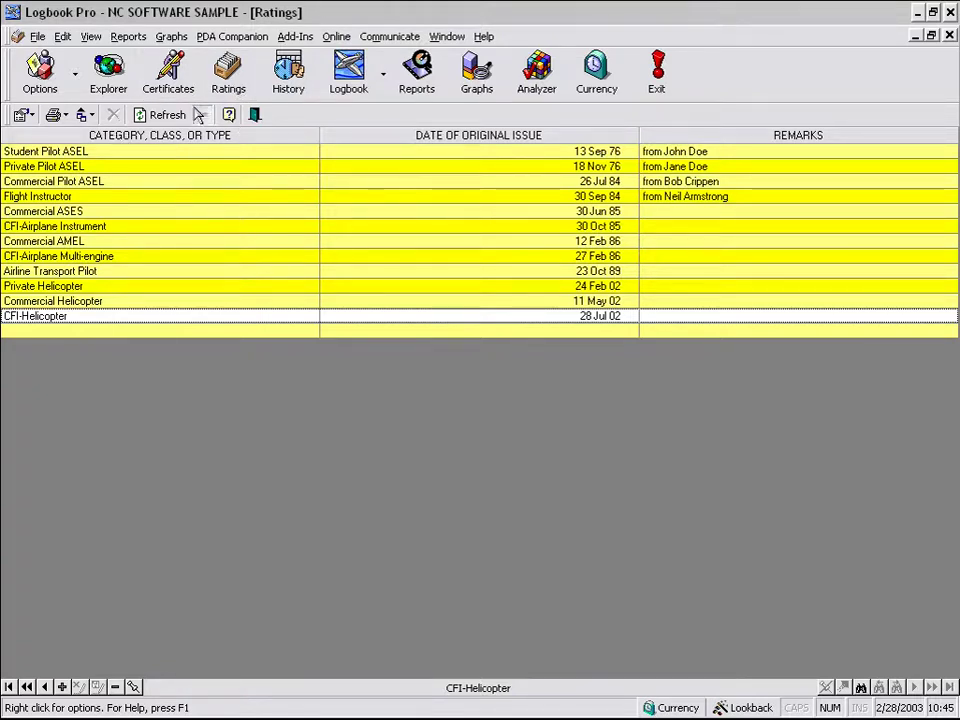
# Add rating 'My New Rating' dated today (28 Feb 03) with remark 'This is a test', then show History.
pyautogui.click(179, 331)
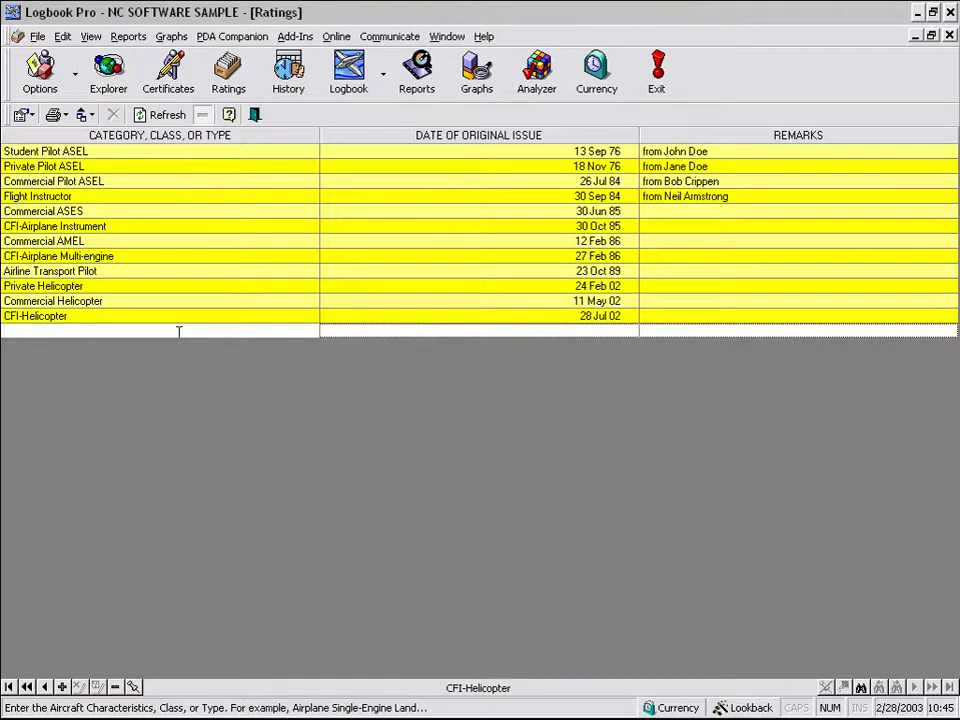
pyautogui.write('My')
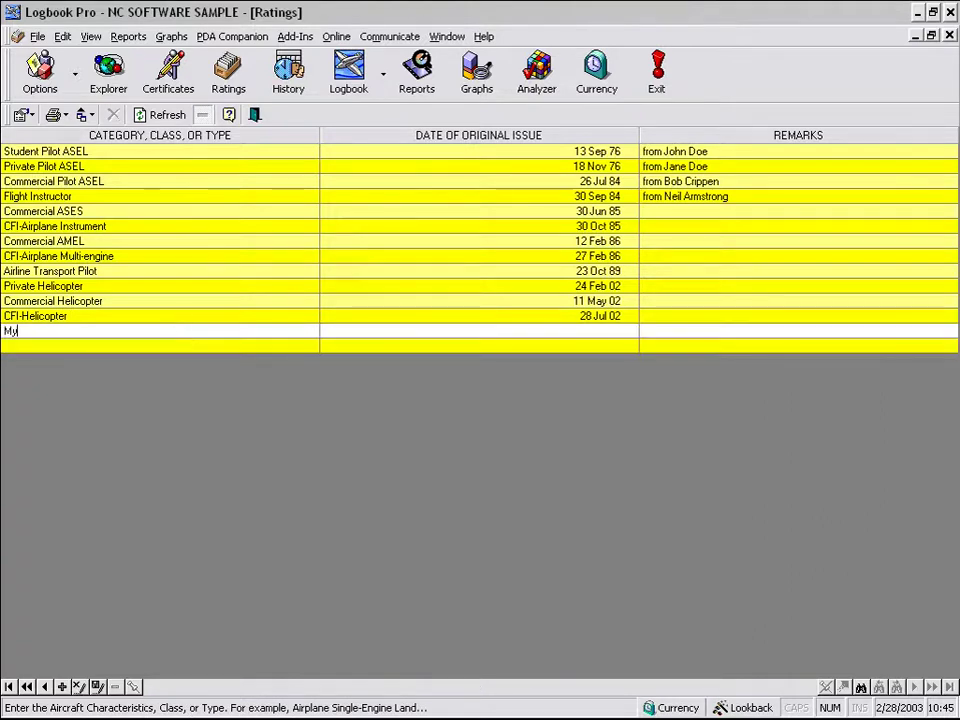
pyautogui.write(' New Rating')
pyautogui.press('Tab')
pyautogui.press('t')
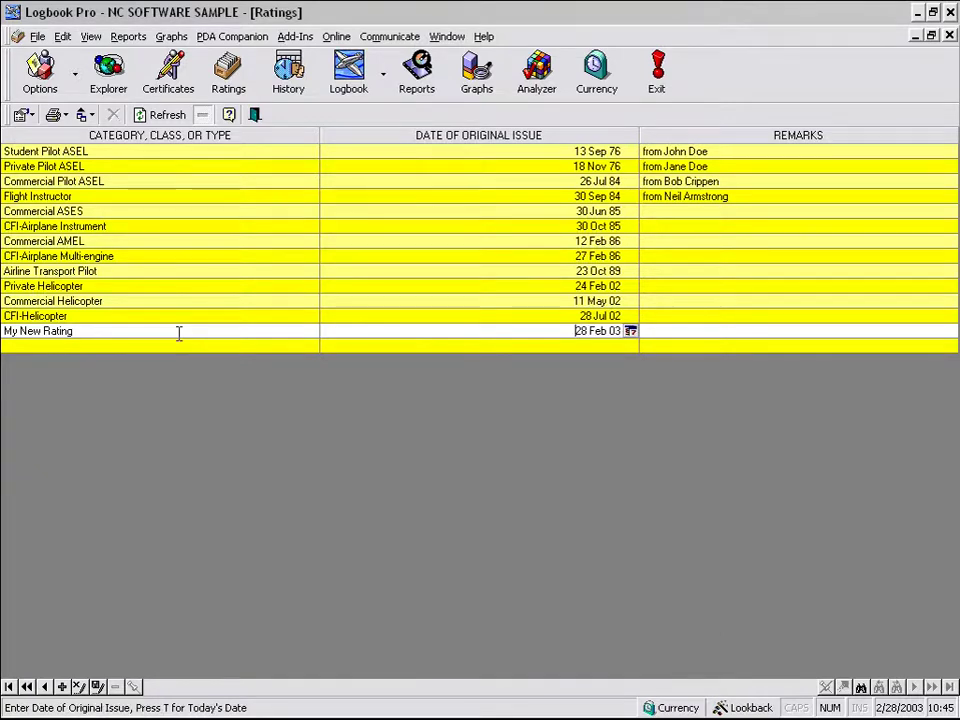
pyautogui.click(674, 328)
pyautogui.write('This is a')
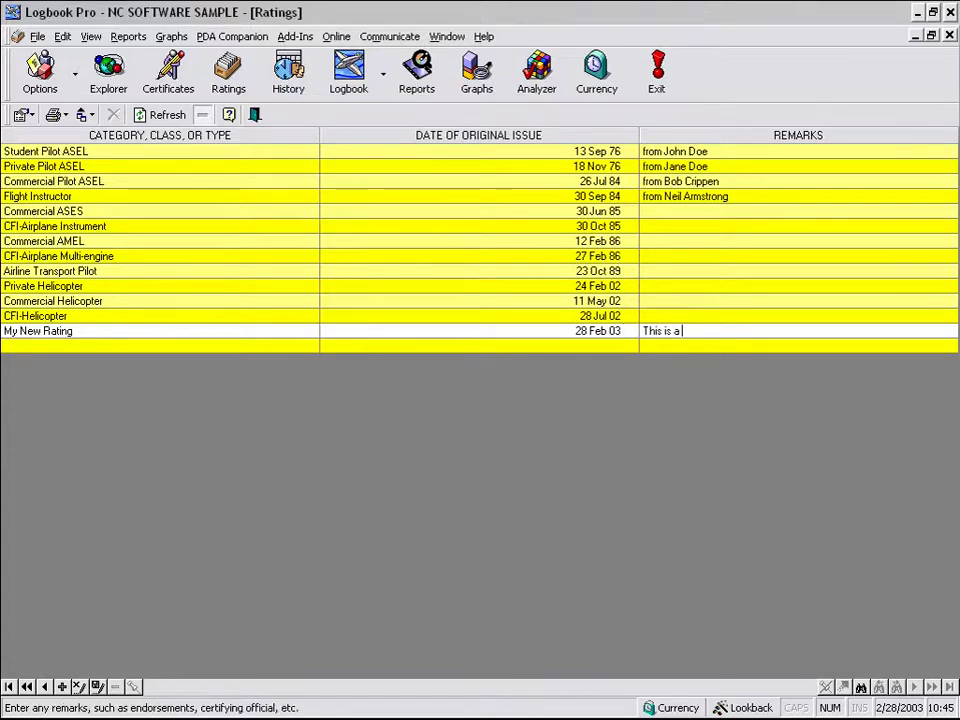
pyautogui.write(' test')
pyautogui.press('Return')
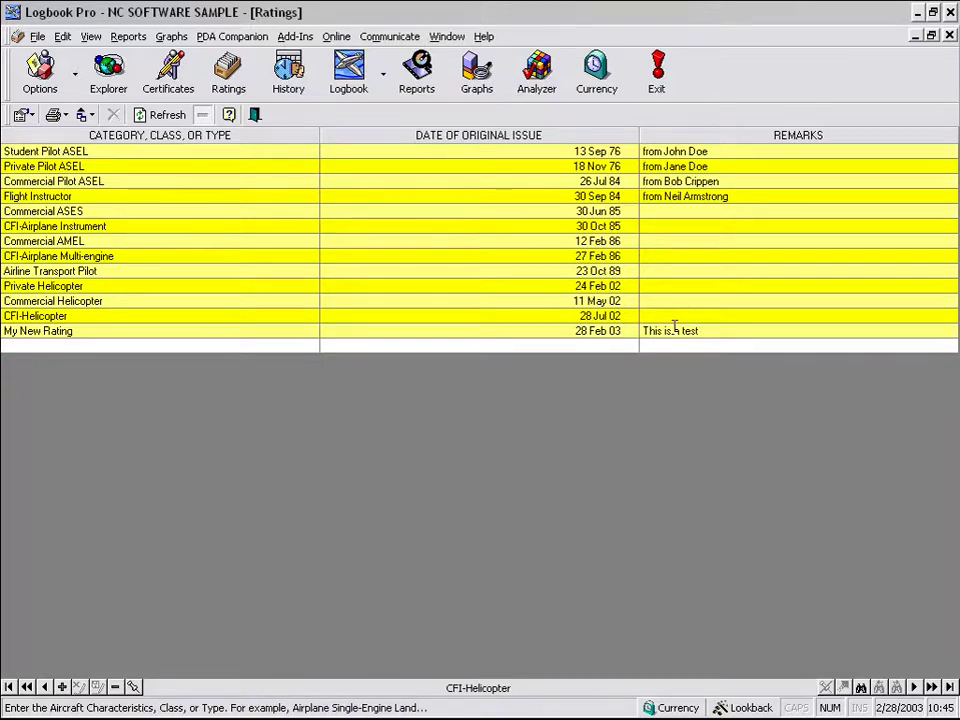
pyautogui.click(298, 82)
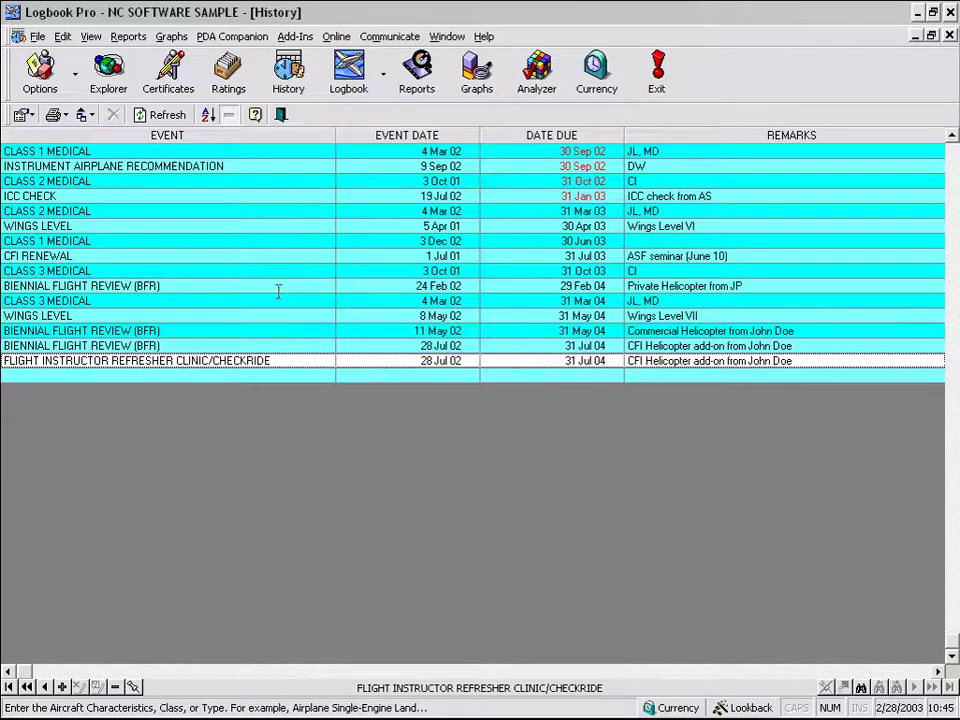
# Add a new History row with event type CLASS 1 MEDICAL, glancing at the Options menu.
pyautogui.click(253, 376)
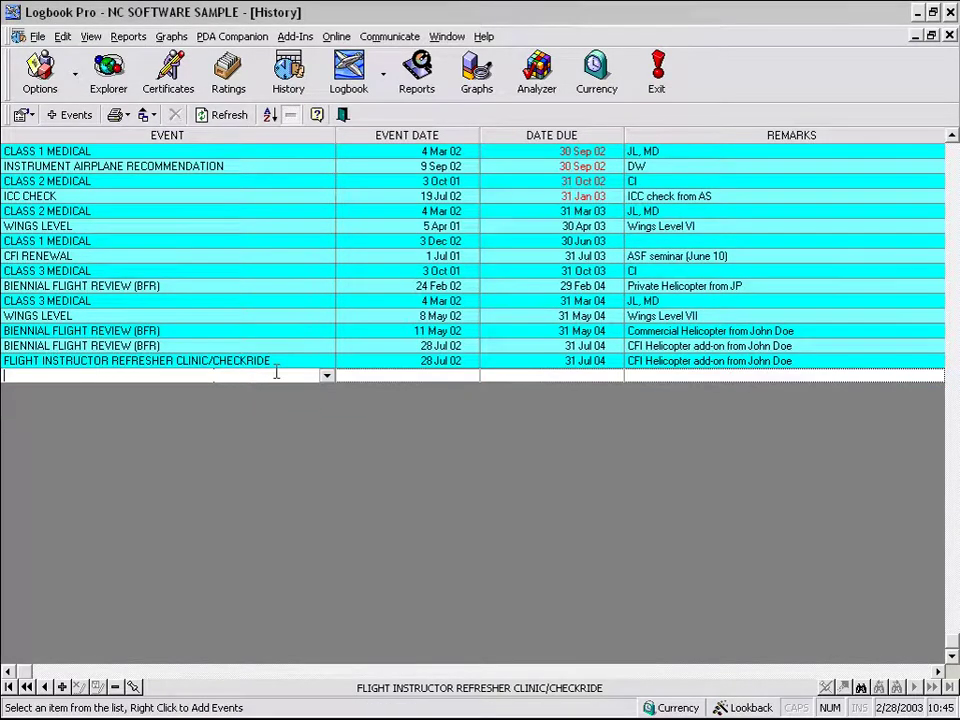
pyautogui.click(328, 378)
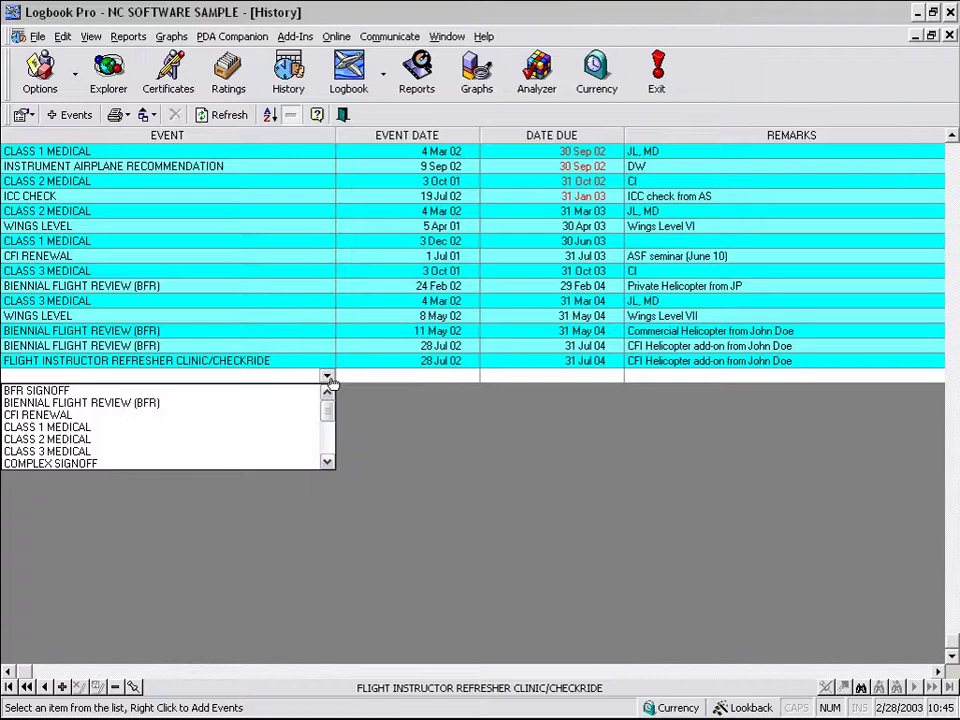
pyautogui.moveTo(326, 405)
pyautogui.mouseDown()
pyautogui.moveTo(326, 452)
pyautogui.moveTo(326, 400)
pyautogui.mouseUp()
pyautogui.click(327, 379)
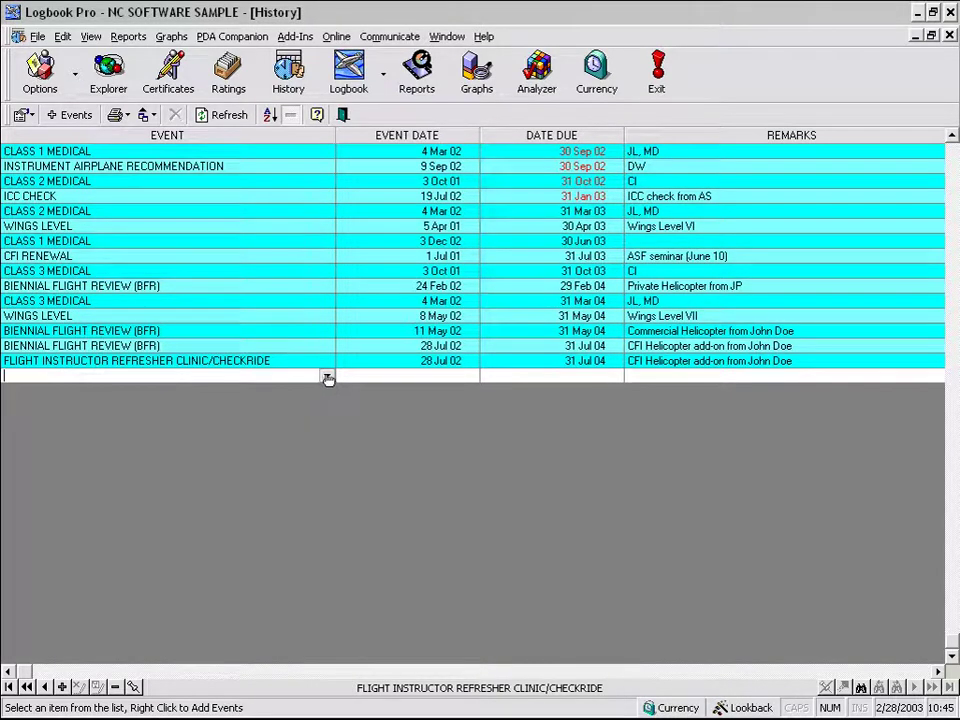
pyautogui.click(73, 94)
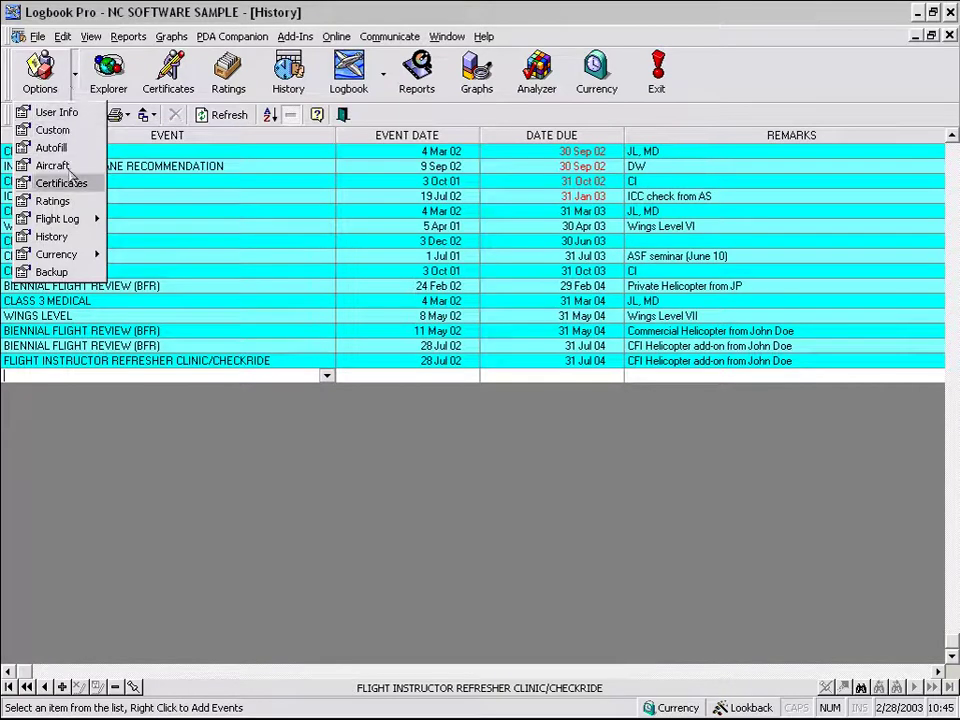
pyautogui.click(76, 90)
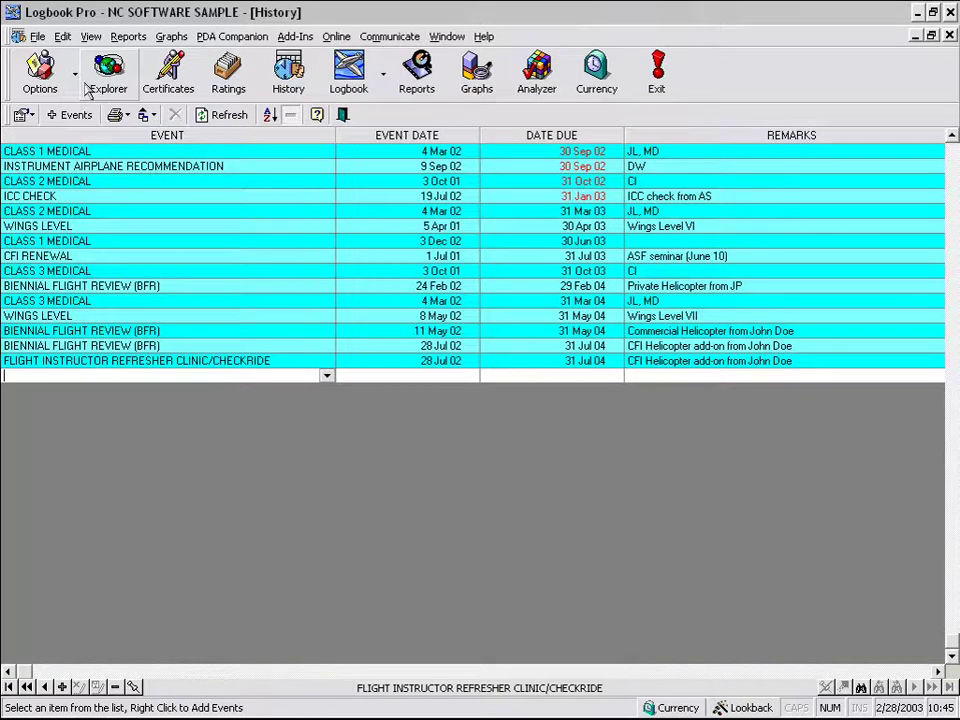
pyautogui.click(76, 90)
pyautogui.click(77, 92)
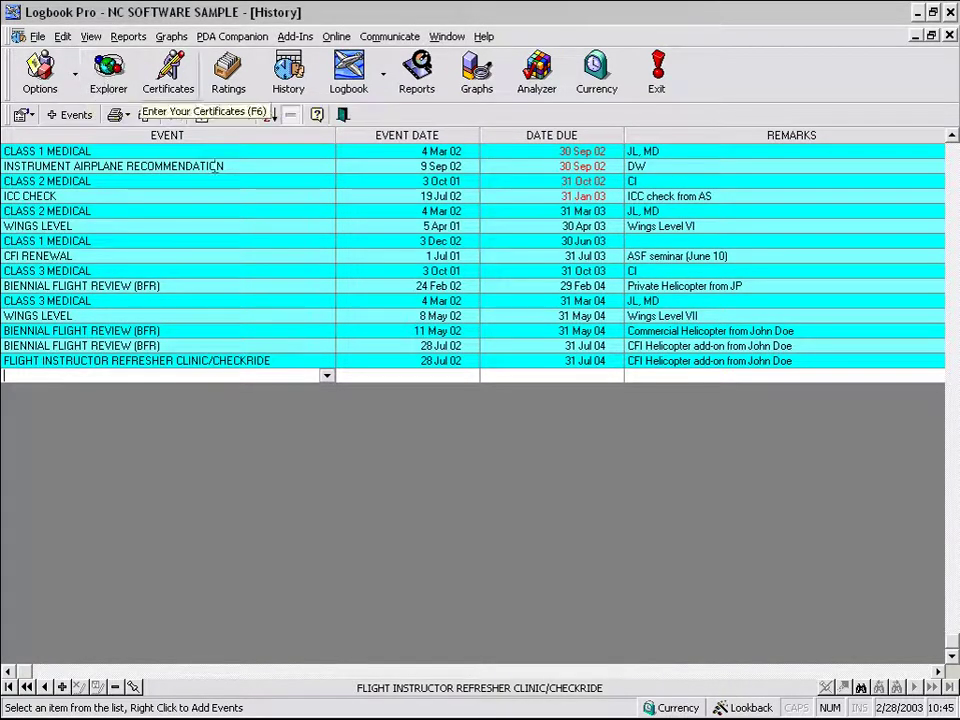
pyautogui.click(331, 374)
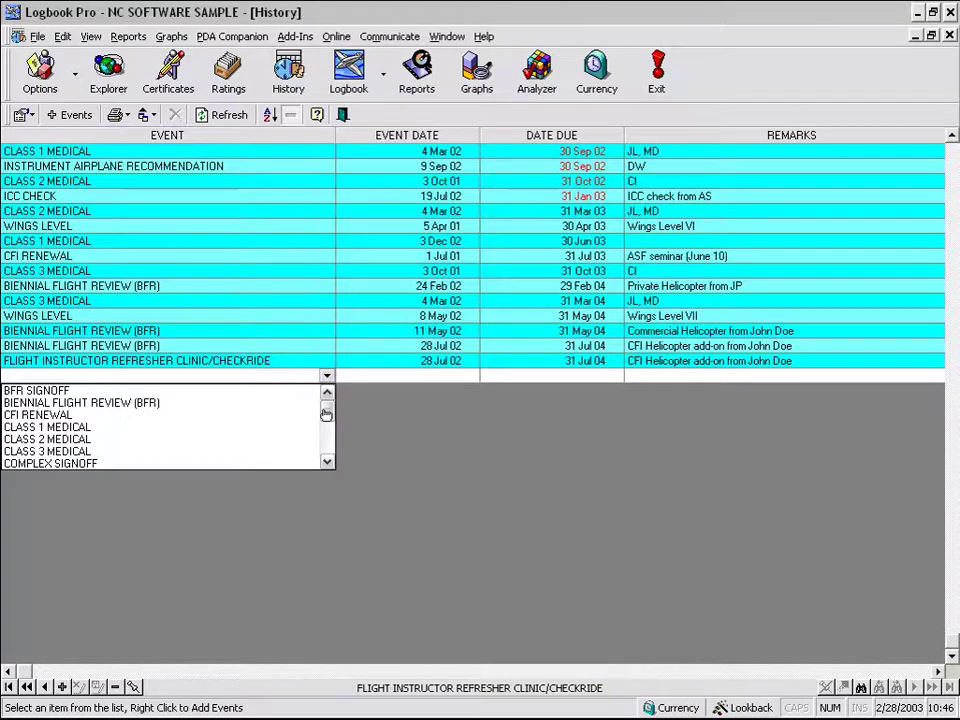
pyautogui.click(234, 428)
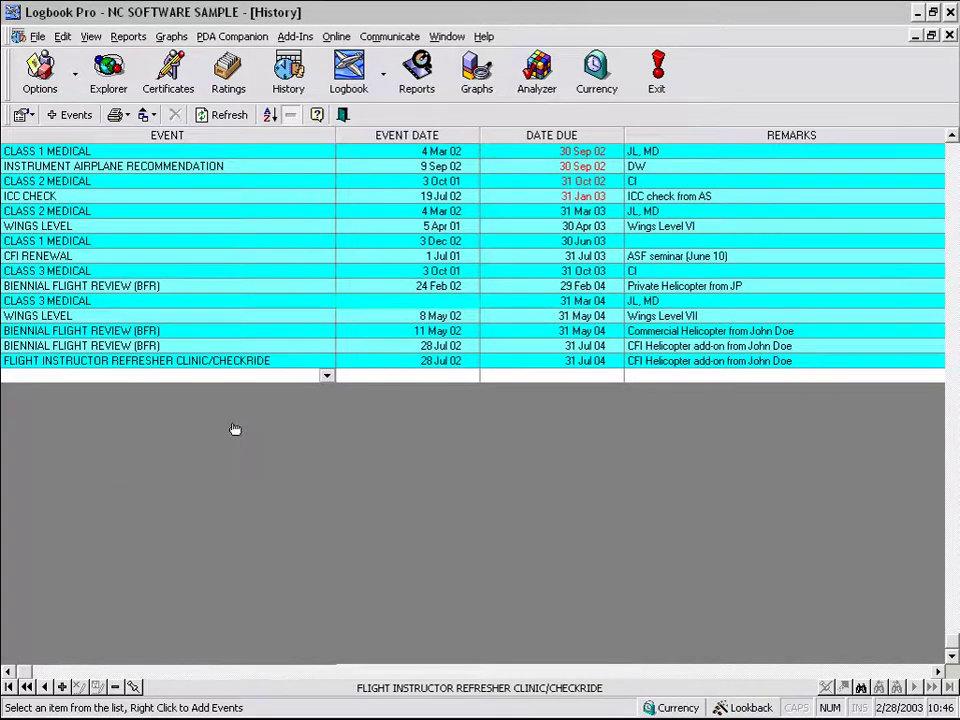
# Set the new event's date to 29 Jan 03 from the calendar.
pyautogui.click(400, 375)
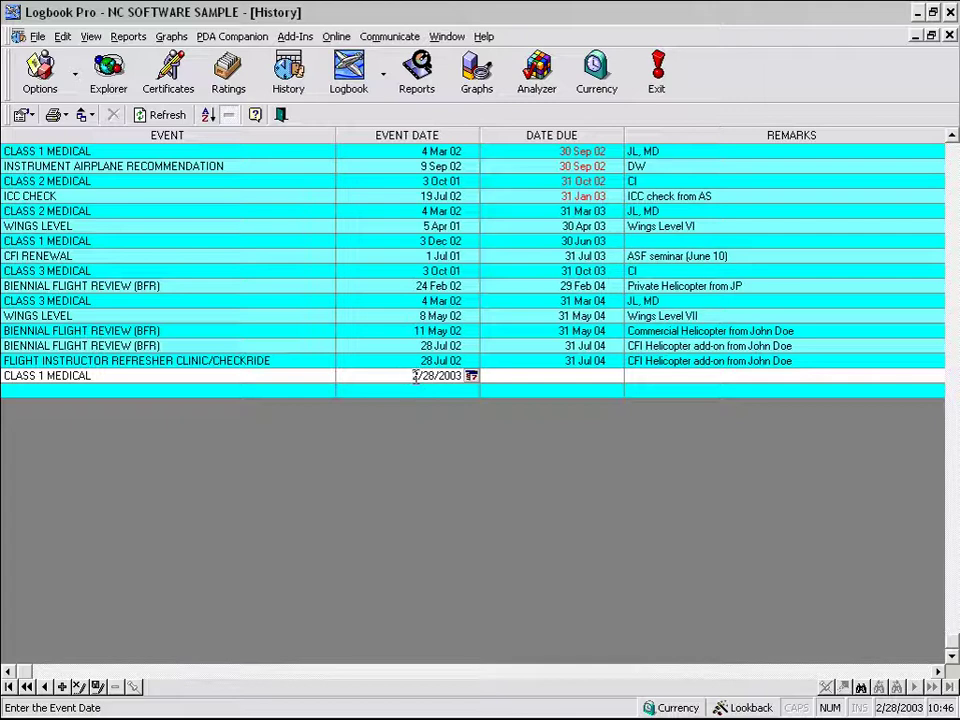
pyautogui.click(471, 376)
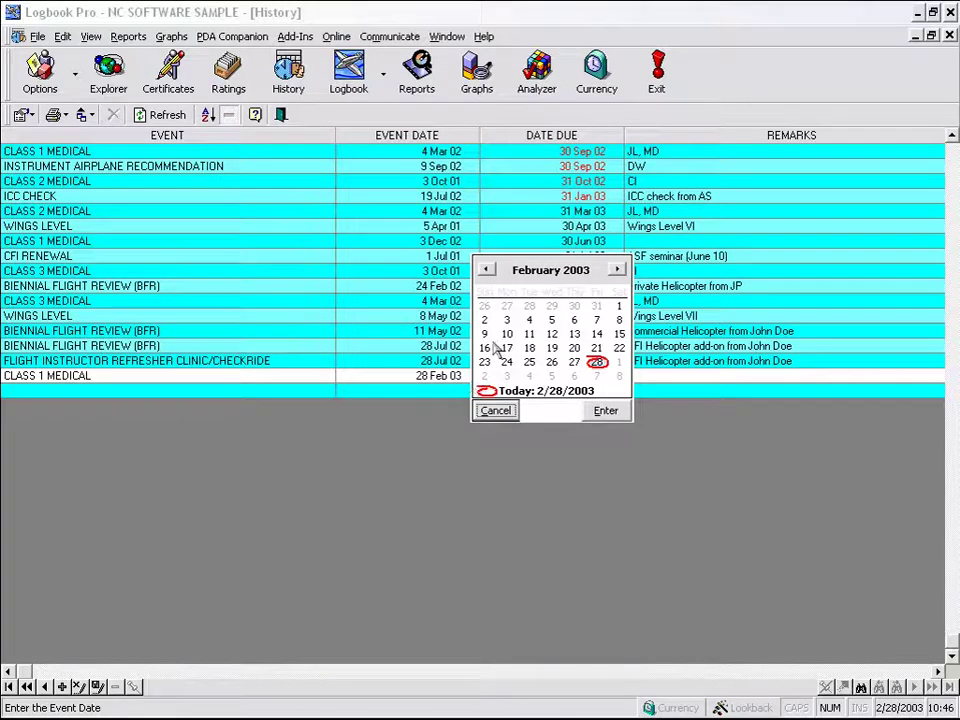
pyautogui.click(550, 303)
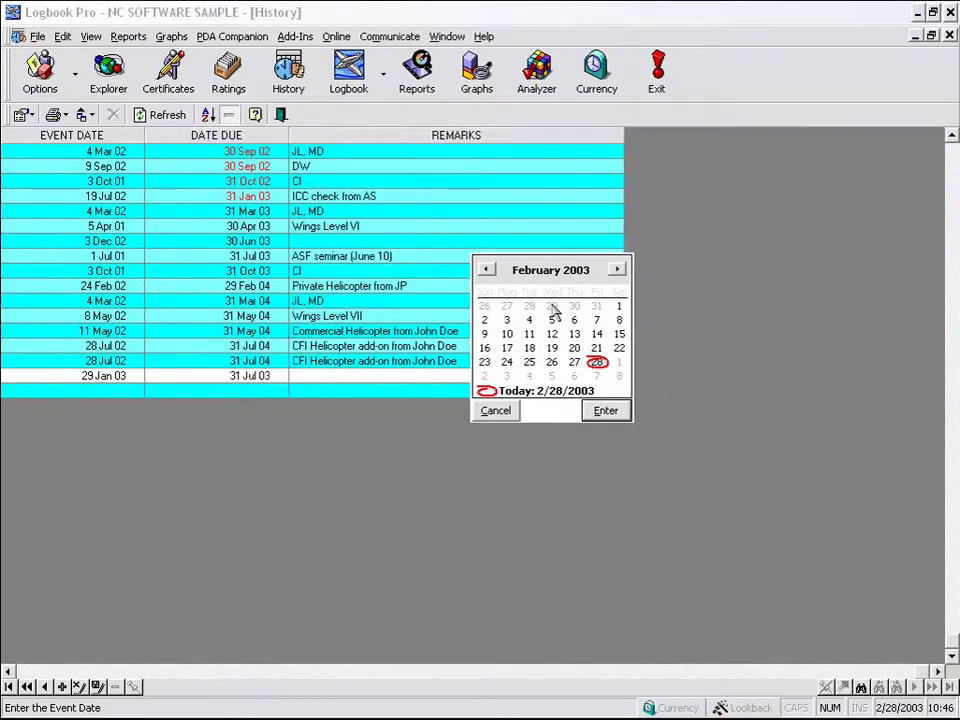
pyautogui.click(434, 316)
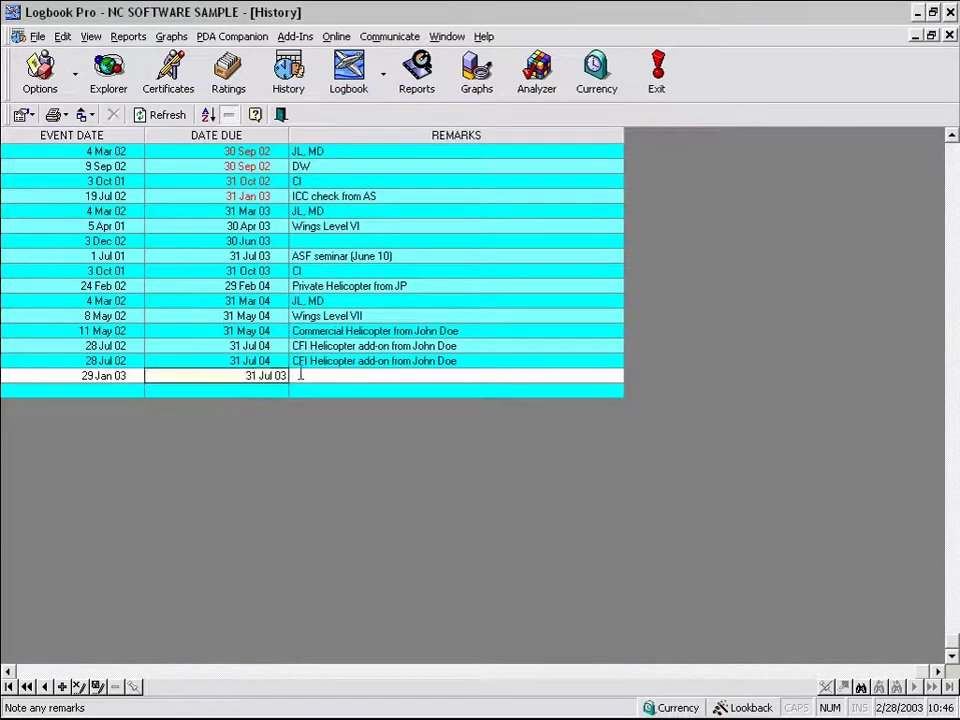
# Check the due date calendar and leave the due date at 31 Jul 03.
pyautogui.click(245, 375)
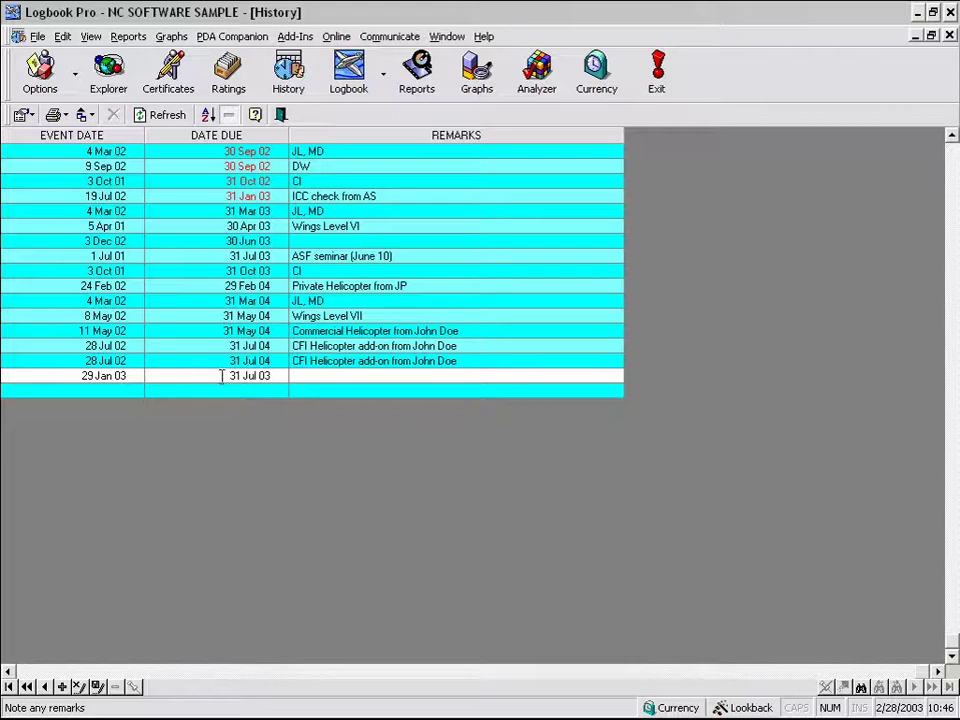
pyautogui.click(256, 375)
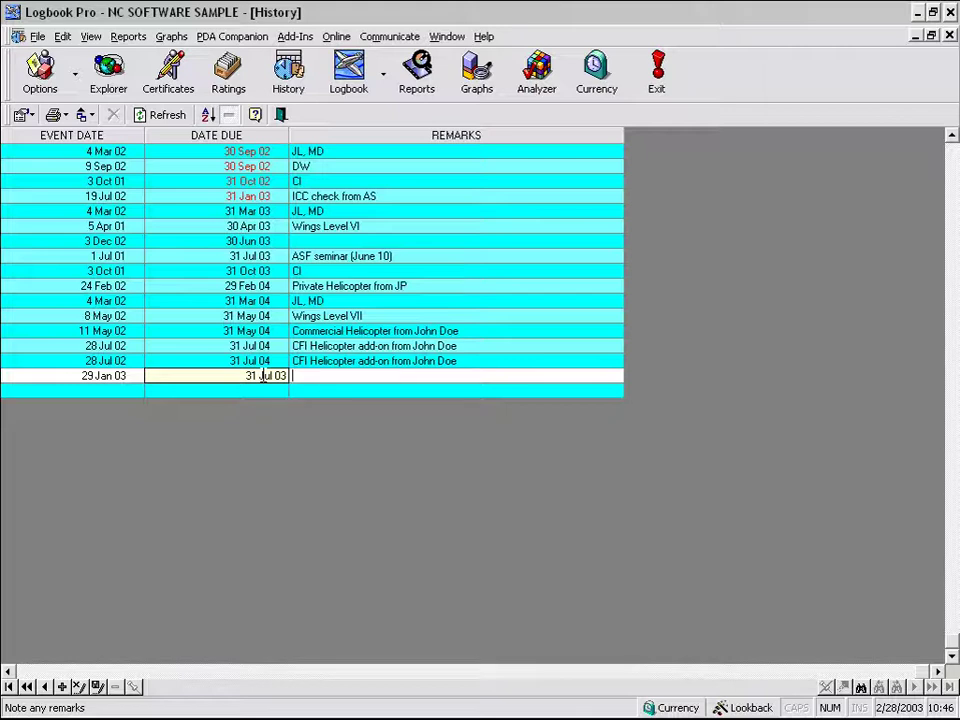
pyautogui.click(252, 375)
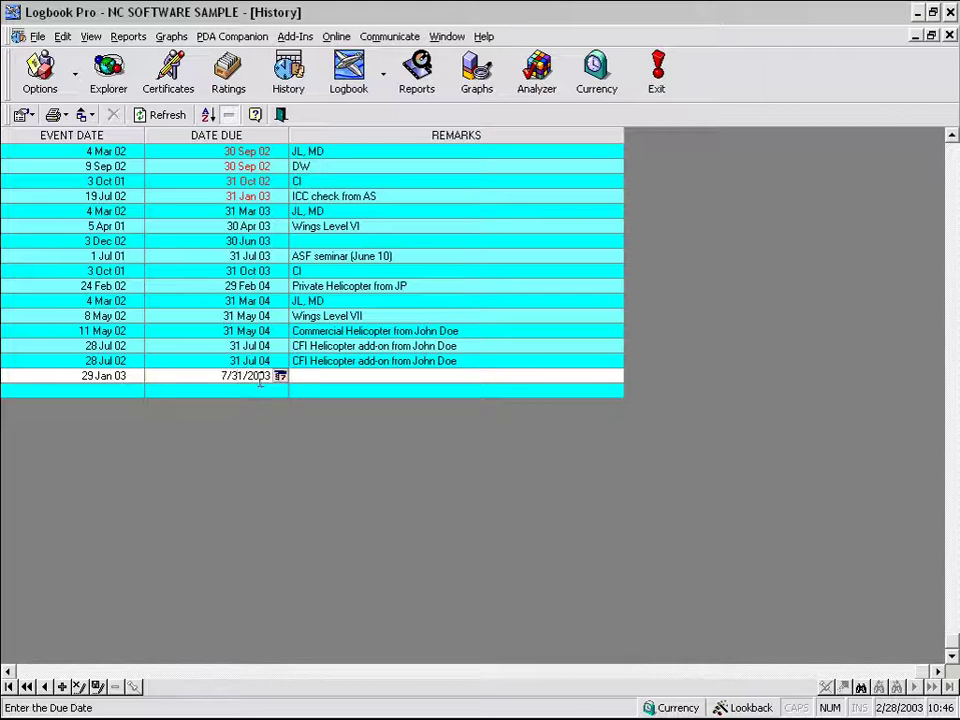
pyautogui.click(280, 376)
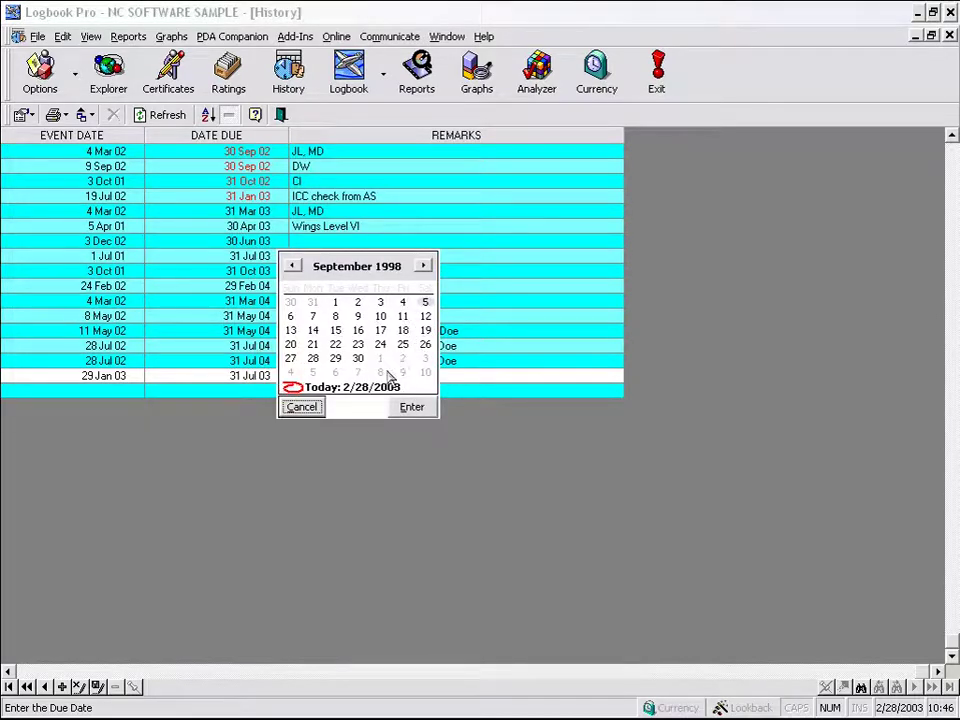
pyautogui.click(292, 408)
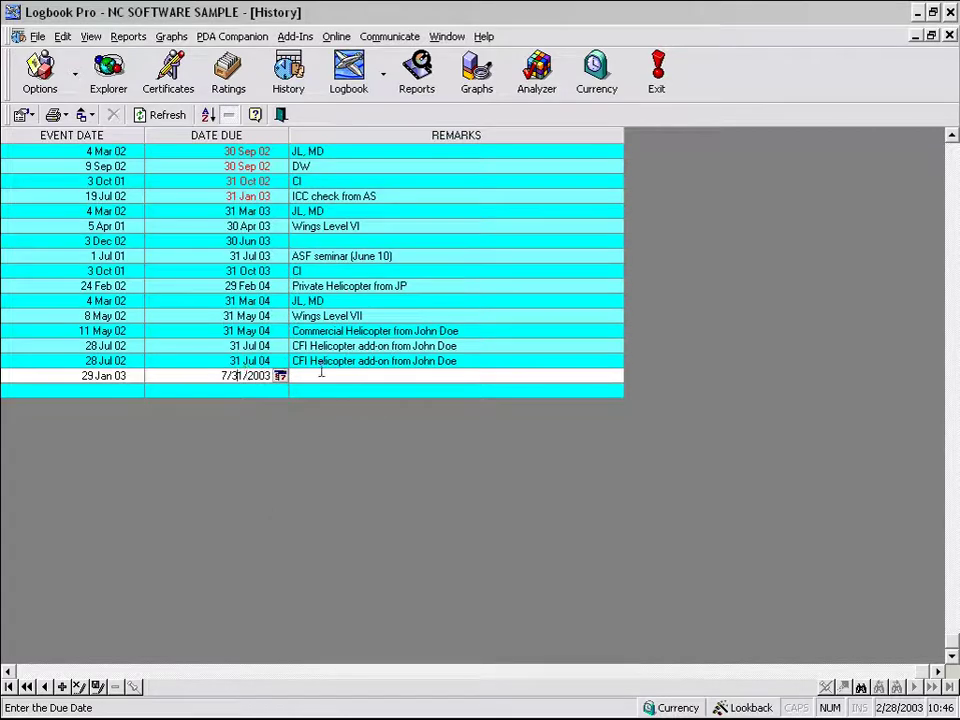
pyautogui.click(317, 375)
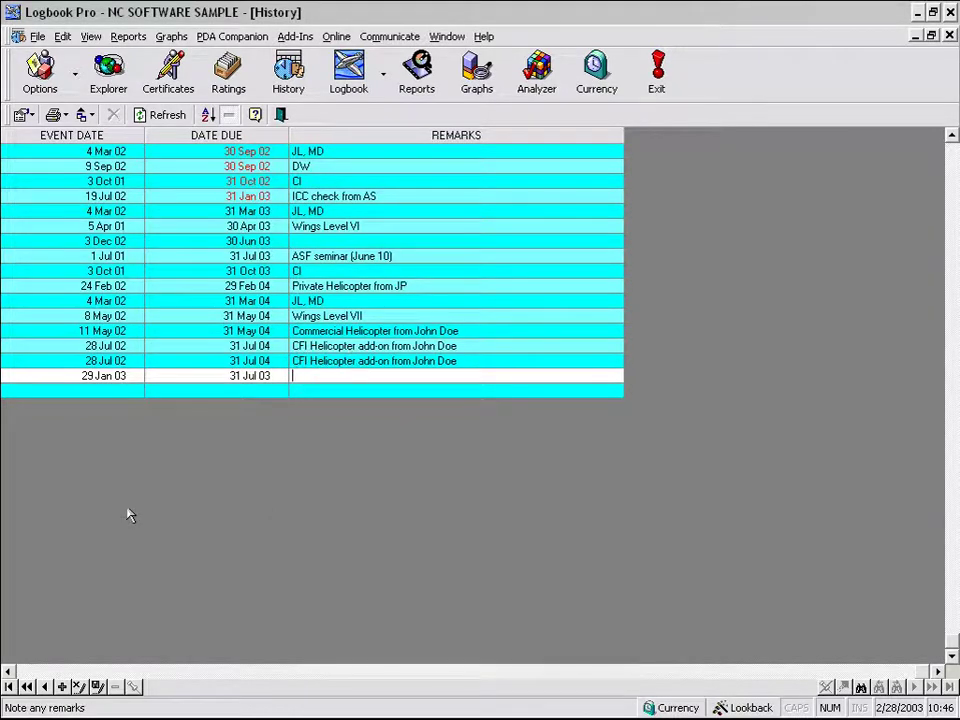
# Keep CLASS 1 MEDICAL as the event and save it with remark 'My First History Event Sample'.
pyautogui.click(30, 671)
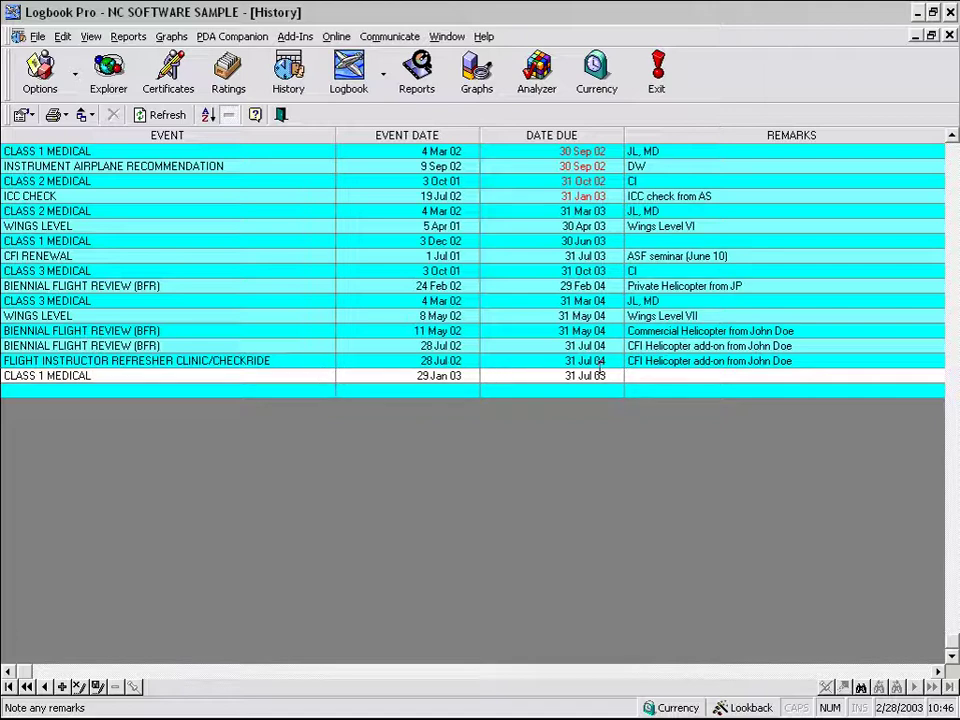
pyautogui.click(218, 375)
pyautogui.click(326, 377)
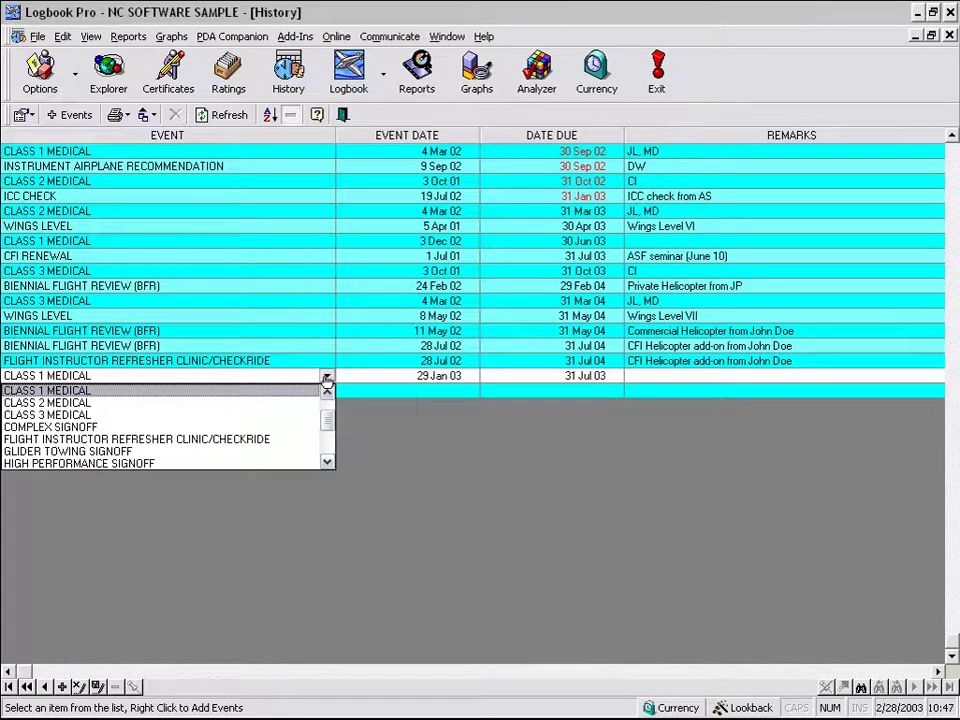
pyautogui.click(326, 376)
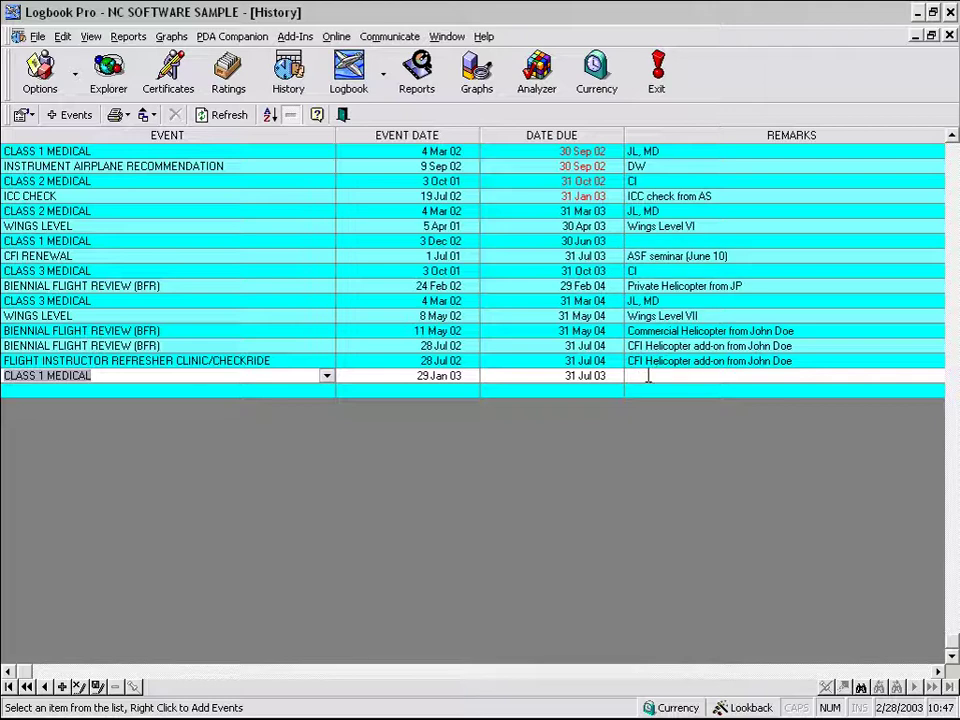
pyautogui.click(648, 376)
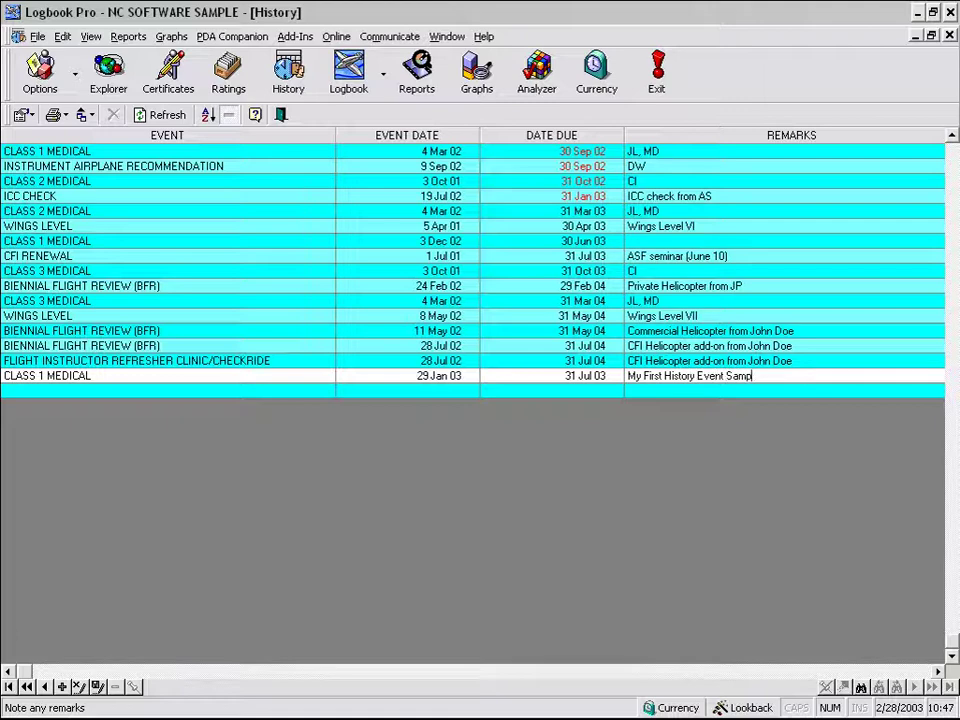
pyautogui.write('le')
pyautogui.press('Return')
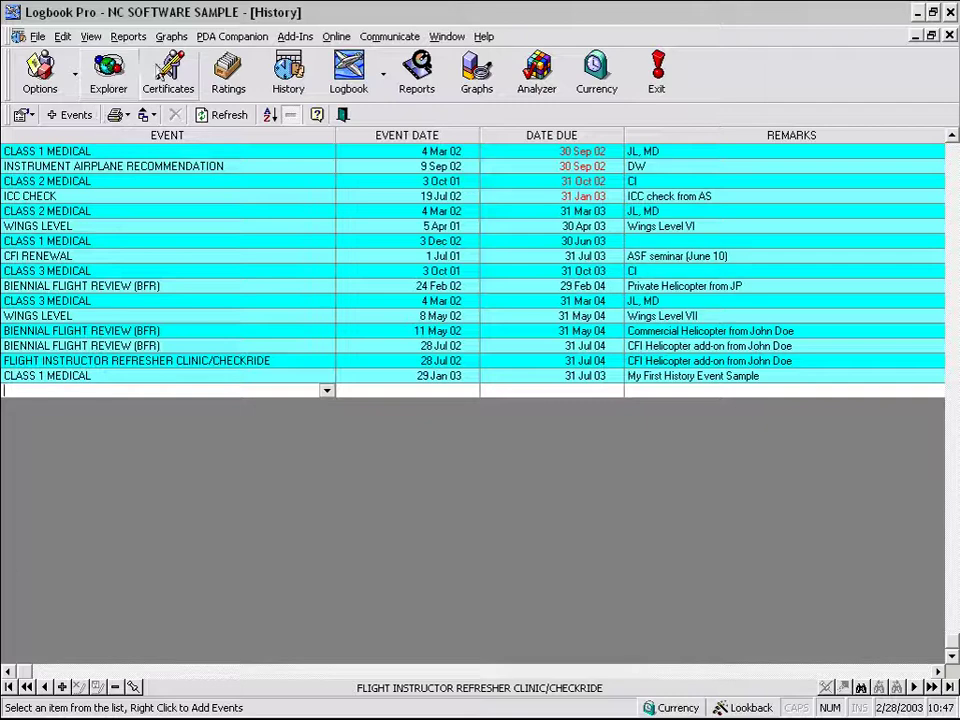
pyautogui.click(168, 70)
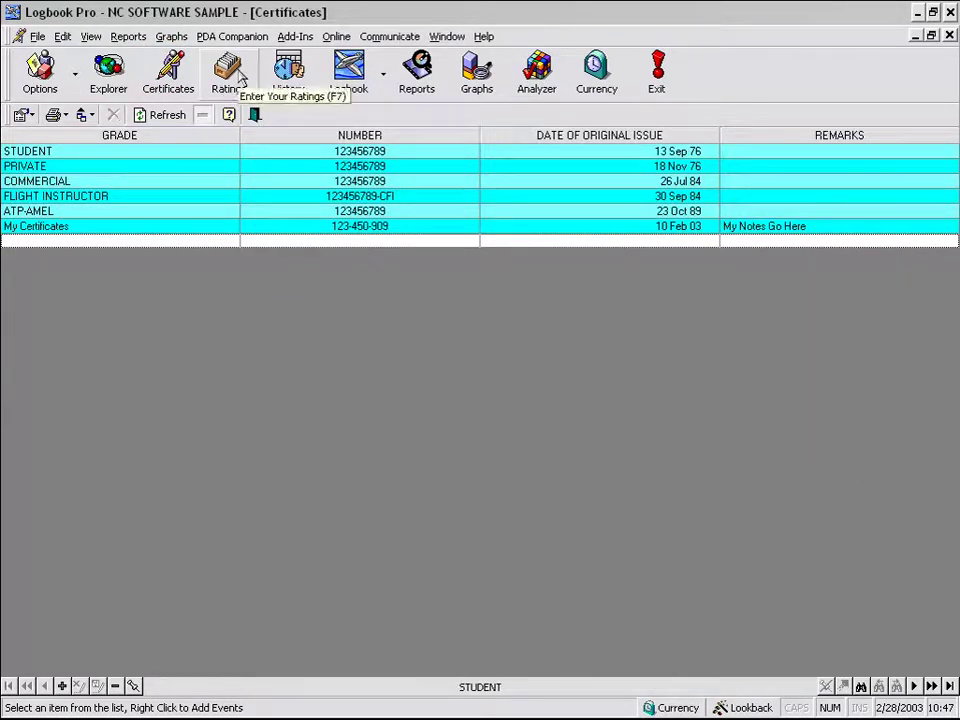
pyautogui.click(286, 78)
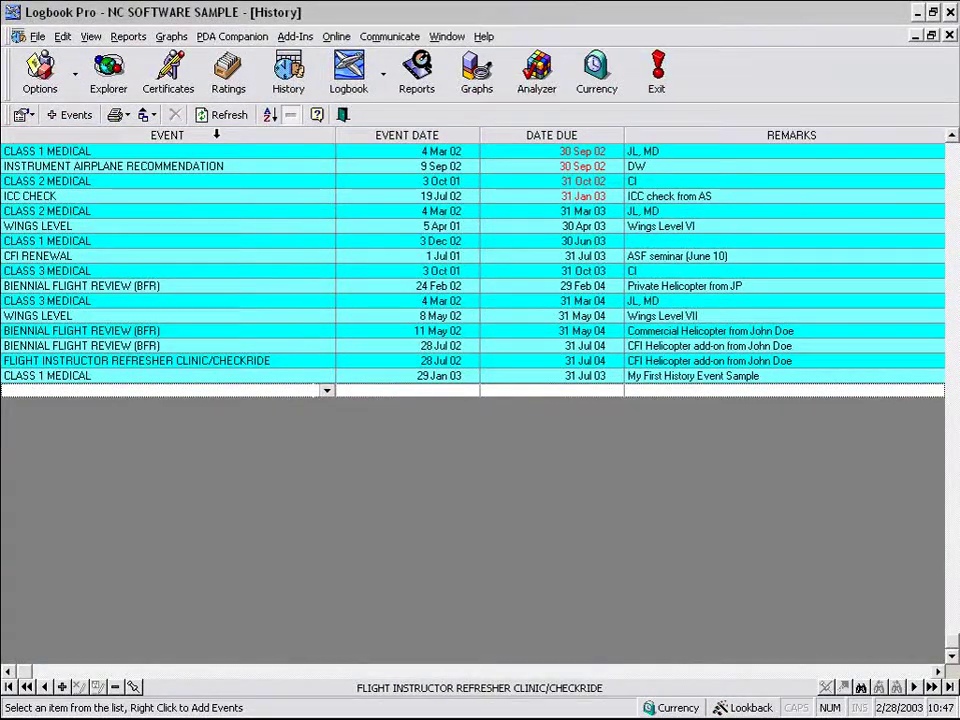
# Try sorting by event name, then sort History by EVENT DATE ascending, oldest first.
pyautogui.click(183, 134)
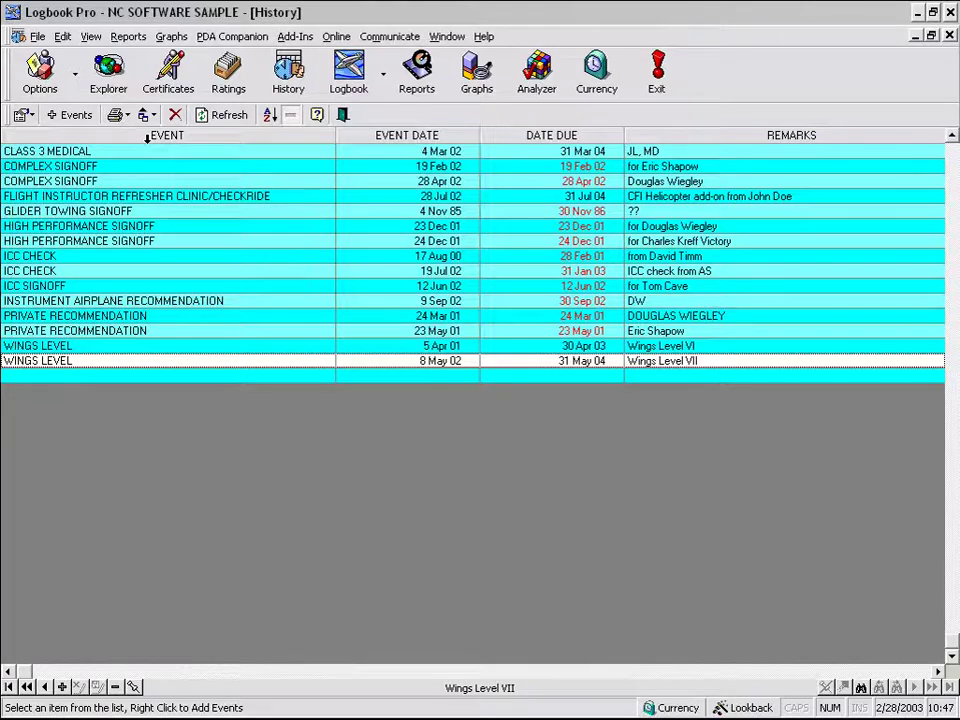
pyautogui.click(147, 137)
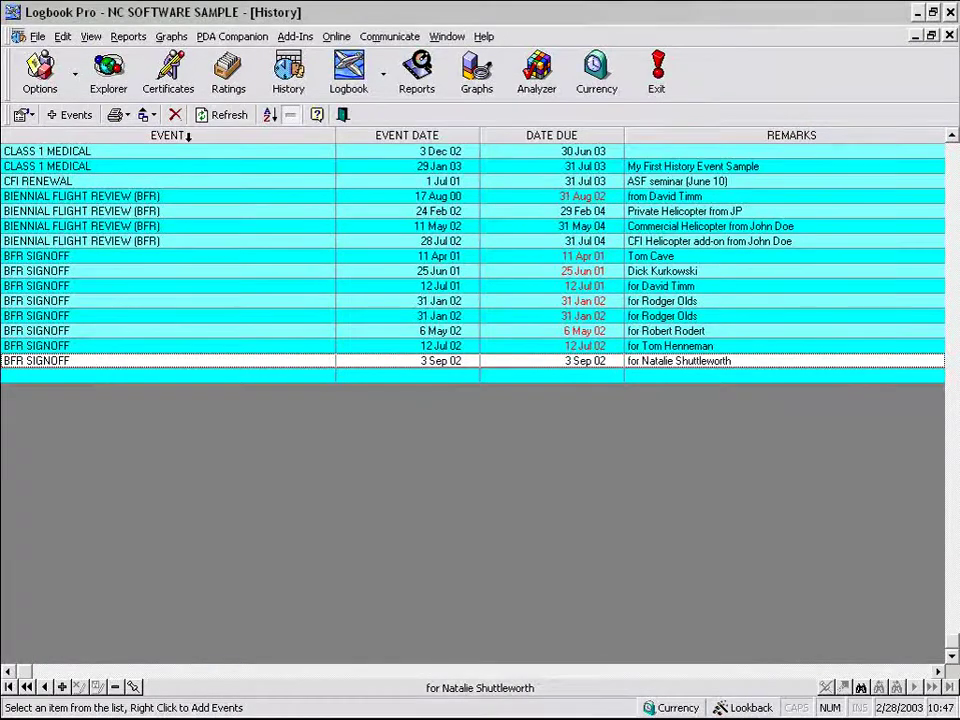
pyautogui.click(184, 135)
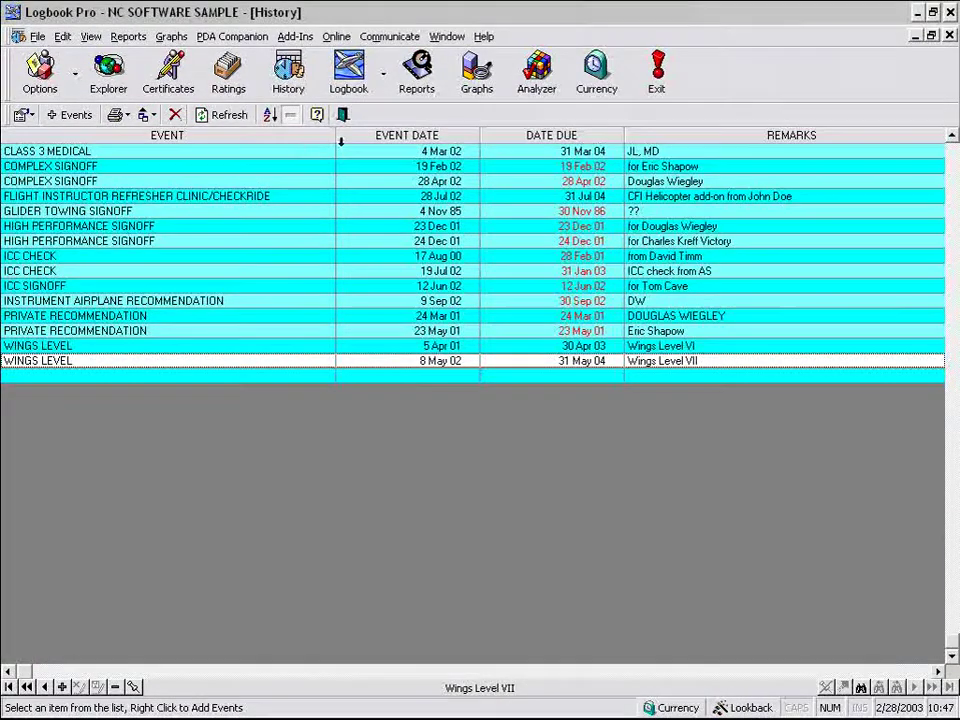
pyautogui.click(394, 134)
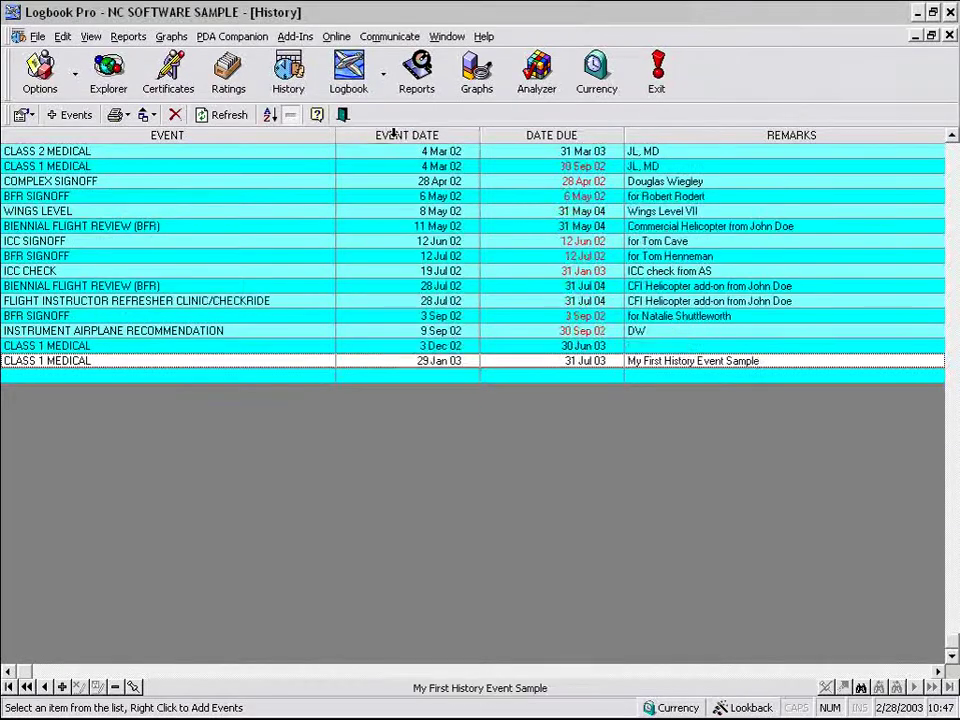
pyautogui.click(400, 134)
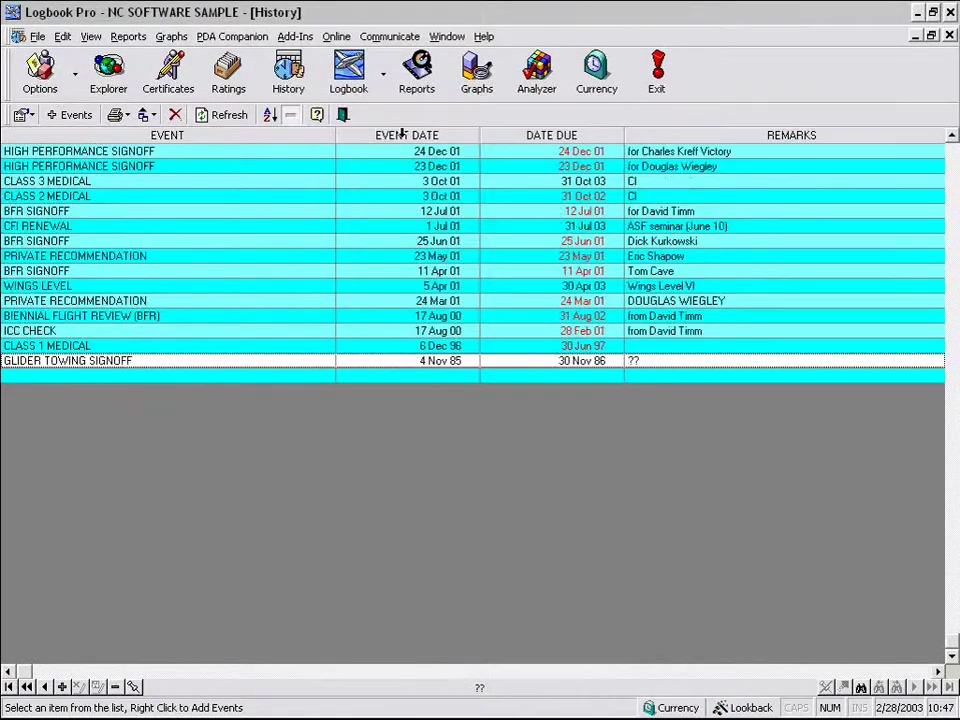
pyautogui.click(400, 134)
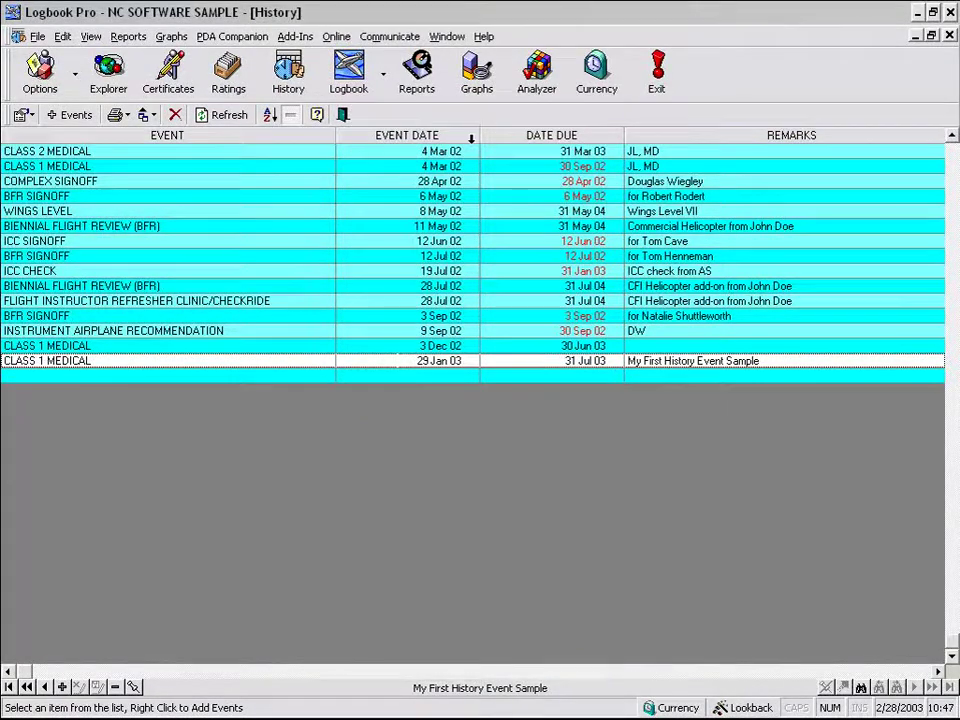
# Resize the EVENT DATE column narrower than its original width.
pyautogui.moveTo(480, 137); pyautogui.dragTo(513, 137)
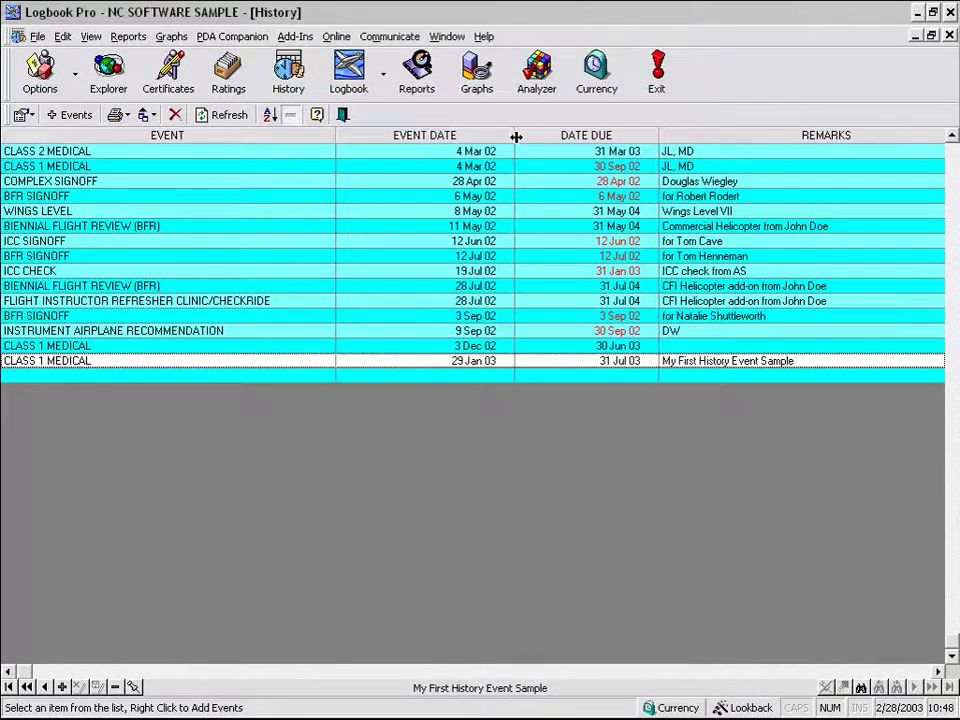
pyautogui.moveTo(514, 137); pyautogui.dragTo(453, 134)
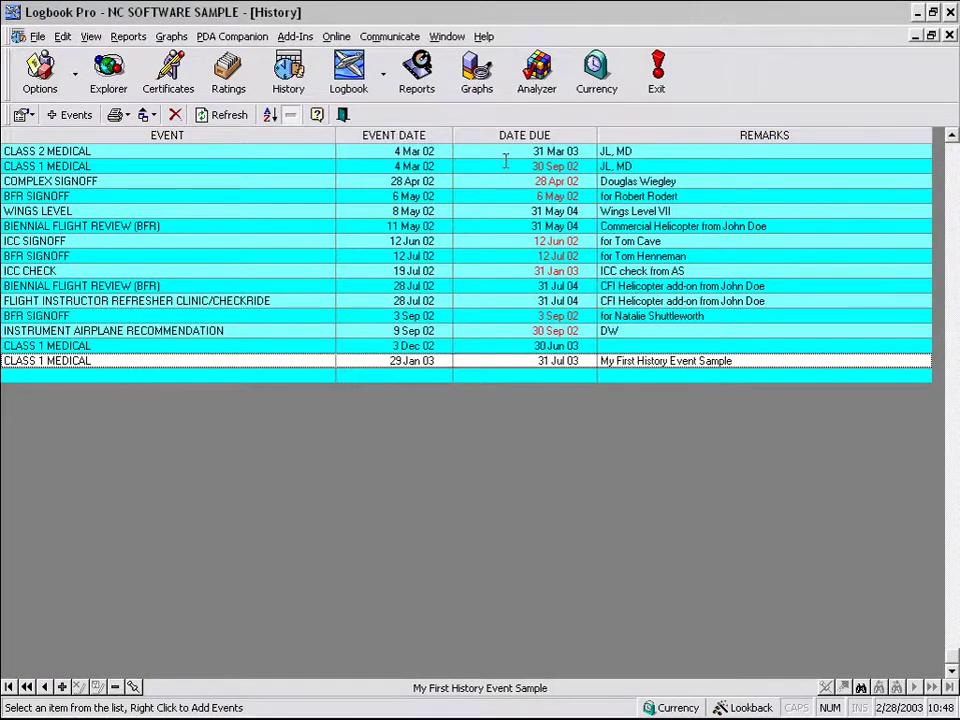
# Put DATE DUE back before REMARKS, narrow EVENT, and stretch REMARKS to the window edge.
pyautogui.moveTo(508, 137); pyautogui.dragTo(414, 143)
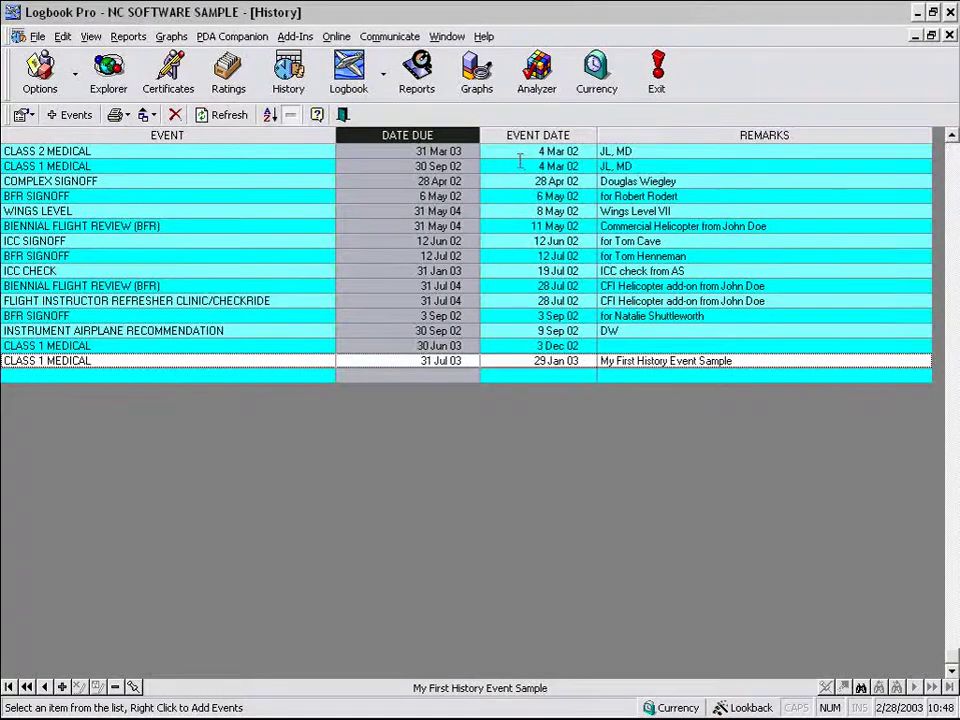
pyautogui.moveTo(336, 137); pyautogui.dragTo(745, 124)
pyautogui.click(122, 152)
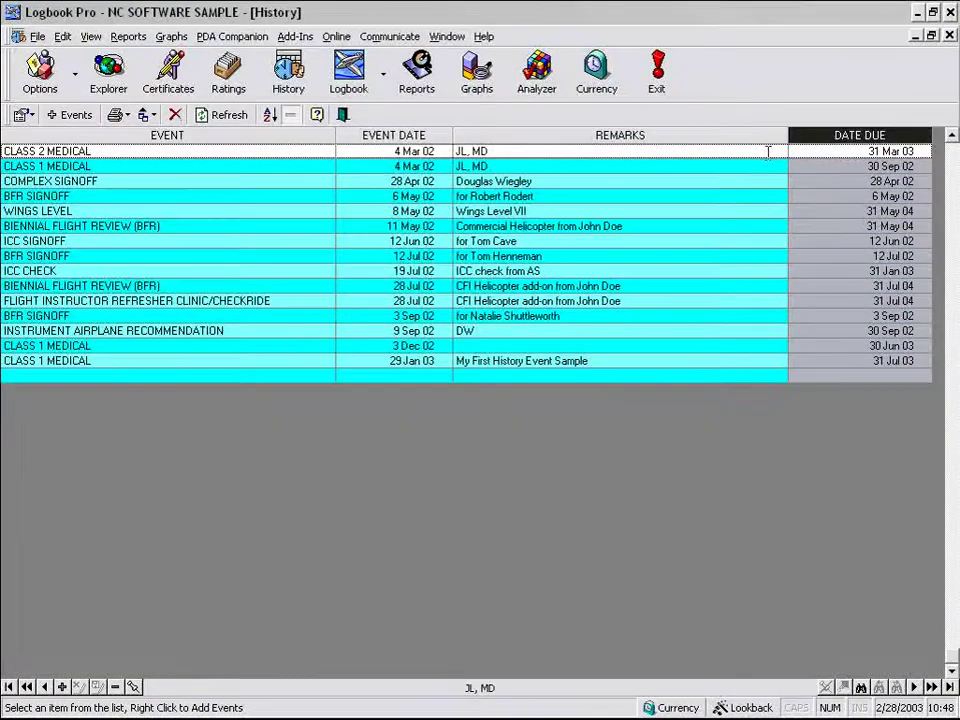
pyautogui.moveTo(805, 135); pyautogui.dragTo(468, 146)
pyautogui.click(589, 171)
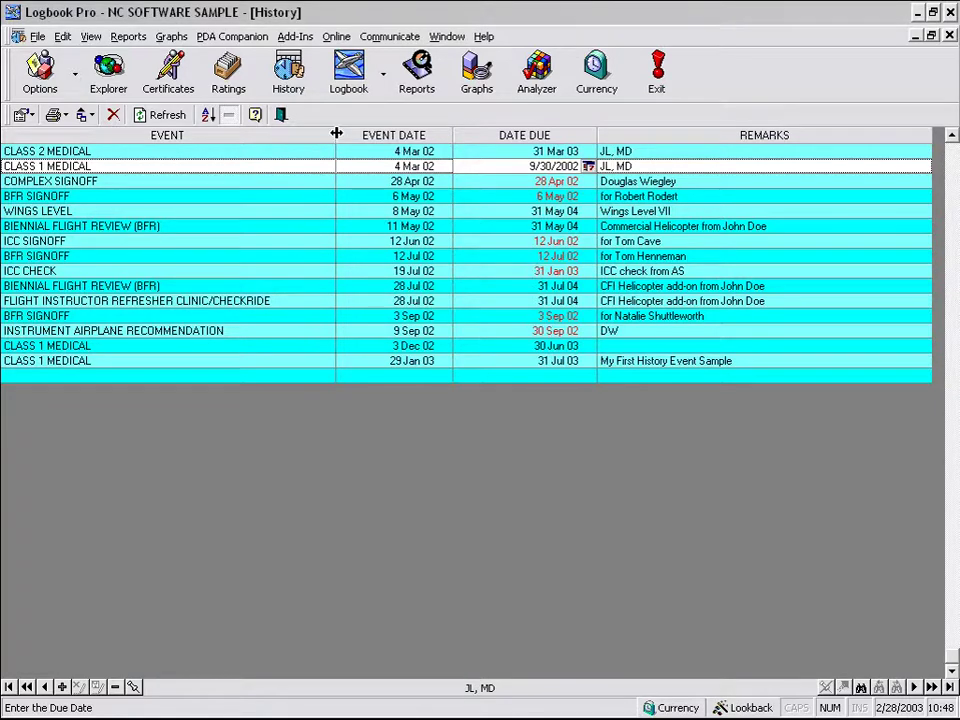
pyautogui.moveTo(336, 133); pyautogui.dragTo(311, 133)
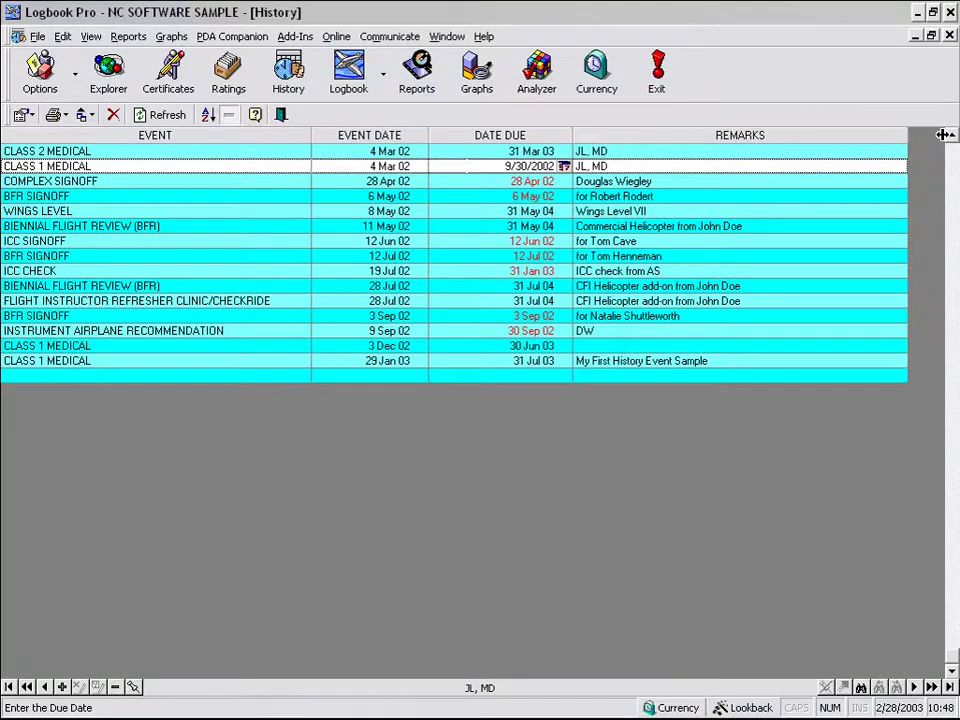
pyautogui.moveTo(907, 134); pyautogui.dragTo(943, 134)
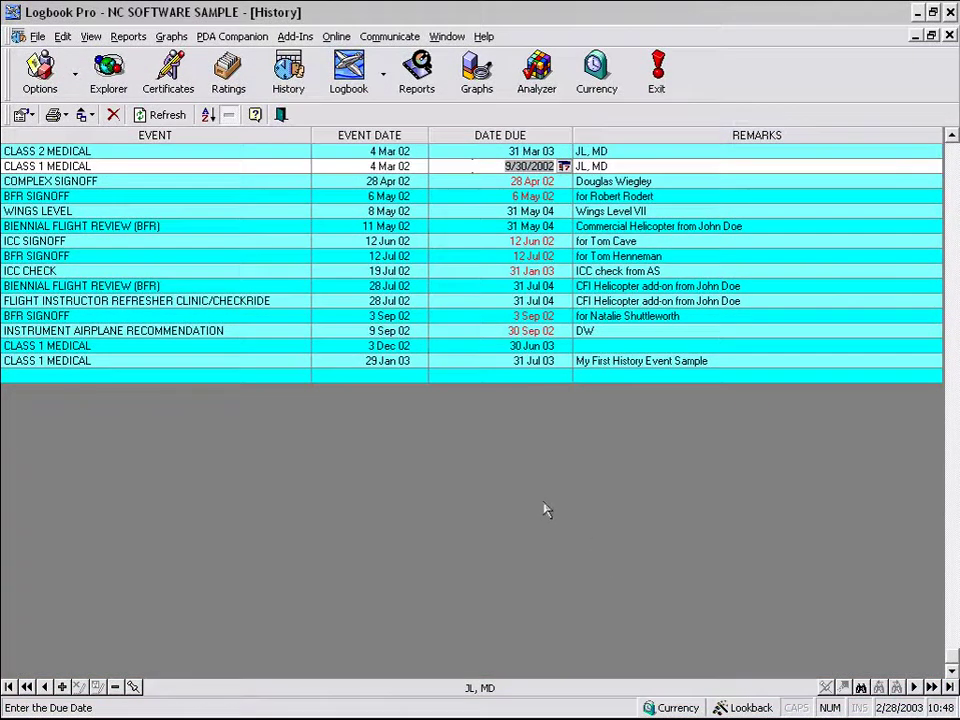
pyautogui.click(229, 114)
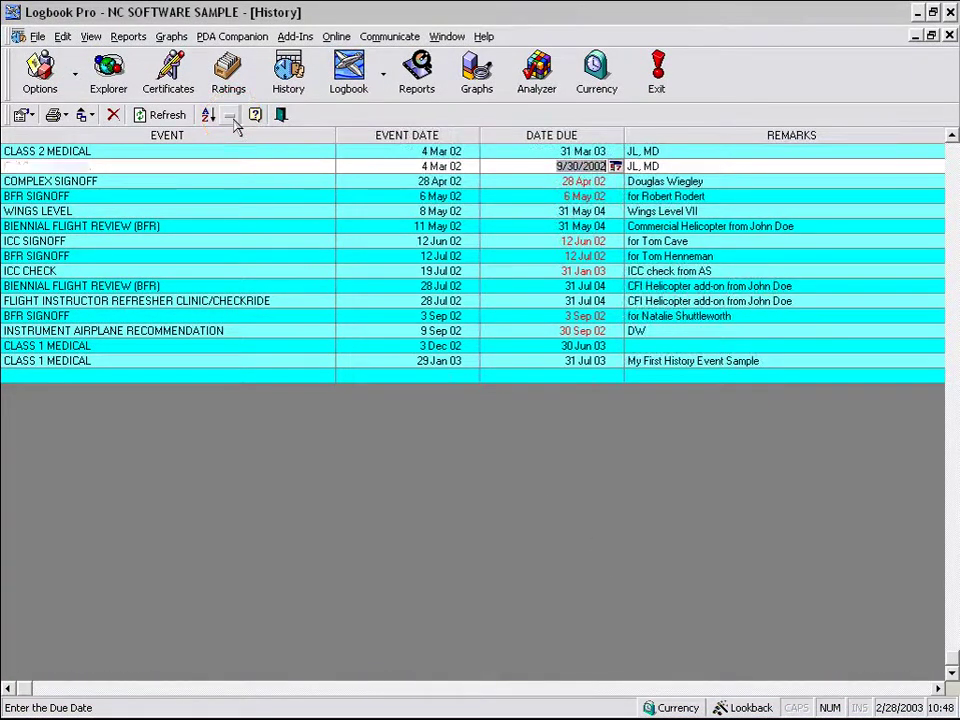
pyautogui.click(231, 116)
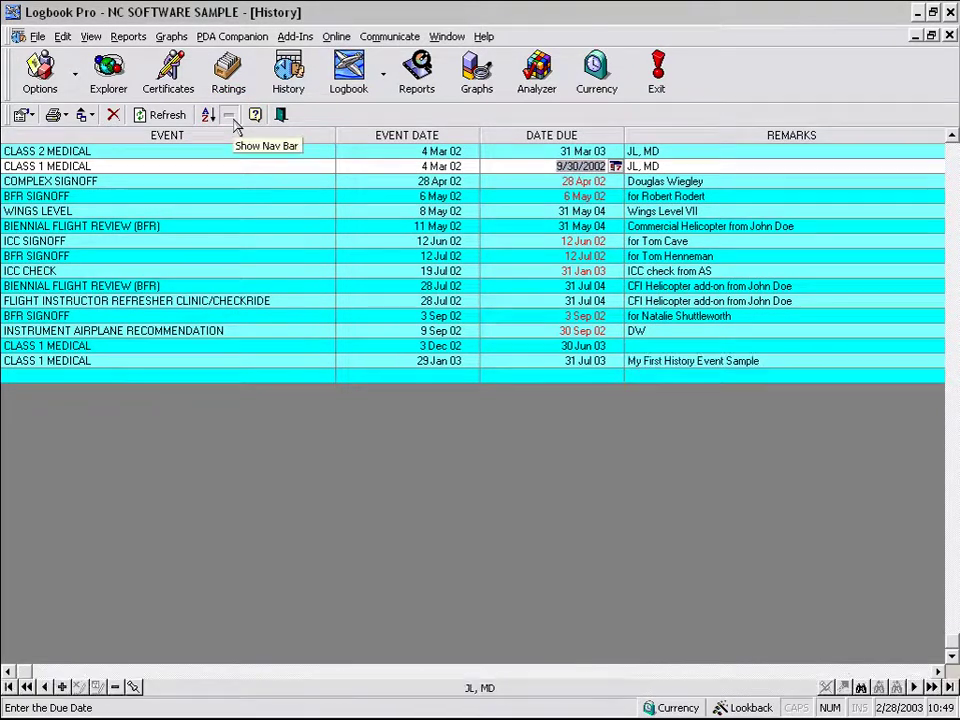
# Jump between first and last History records, then step back four records to ICC CHECK (19 Jul 02).
pyautogui.click(9, 688)
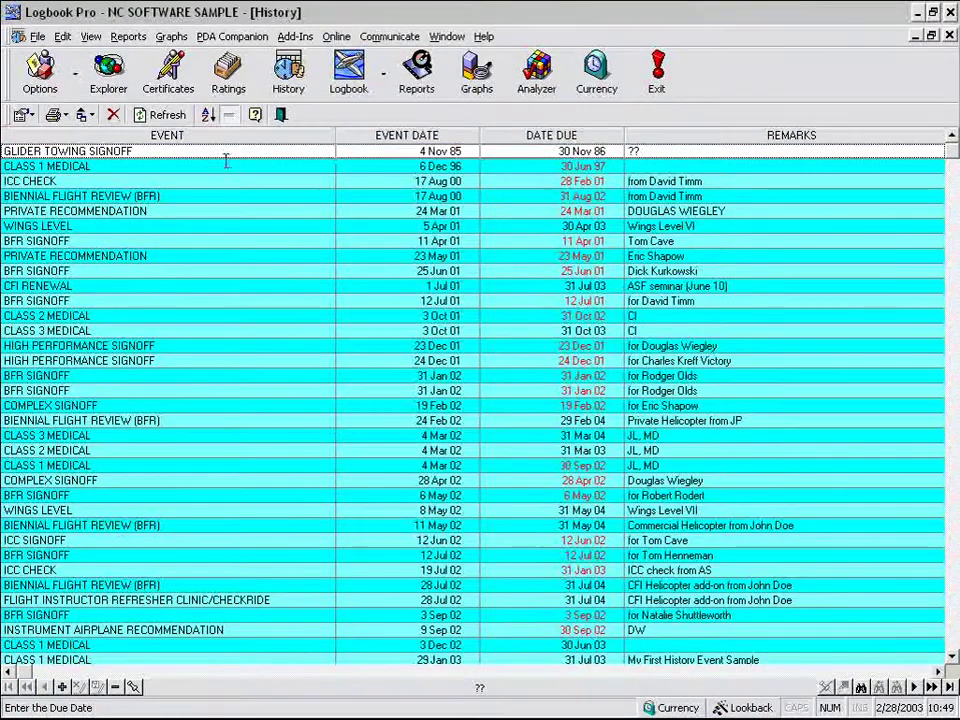
pyautogui.click(951, 688)
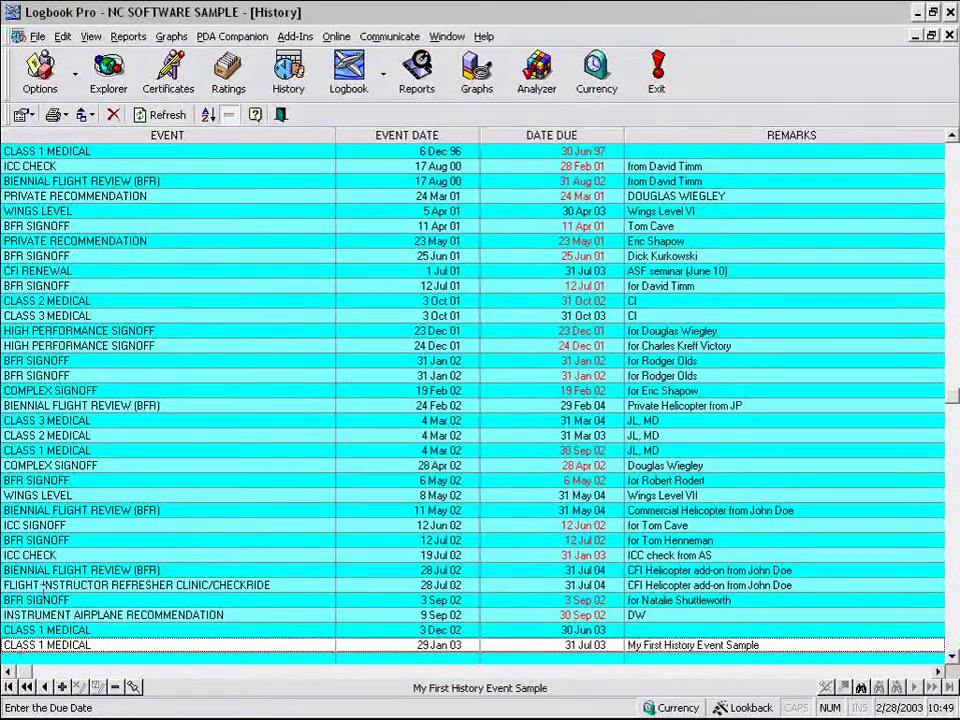
pyautogui.click(27, 688)
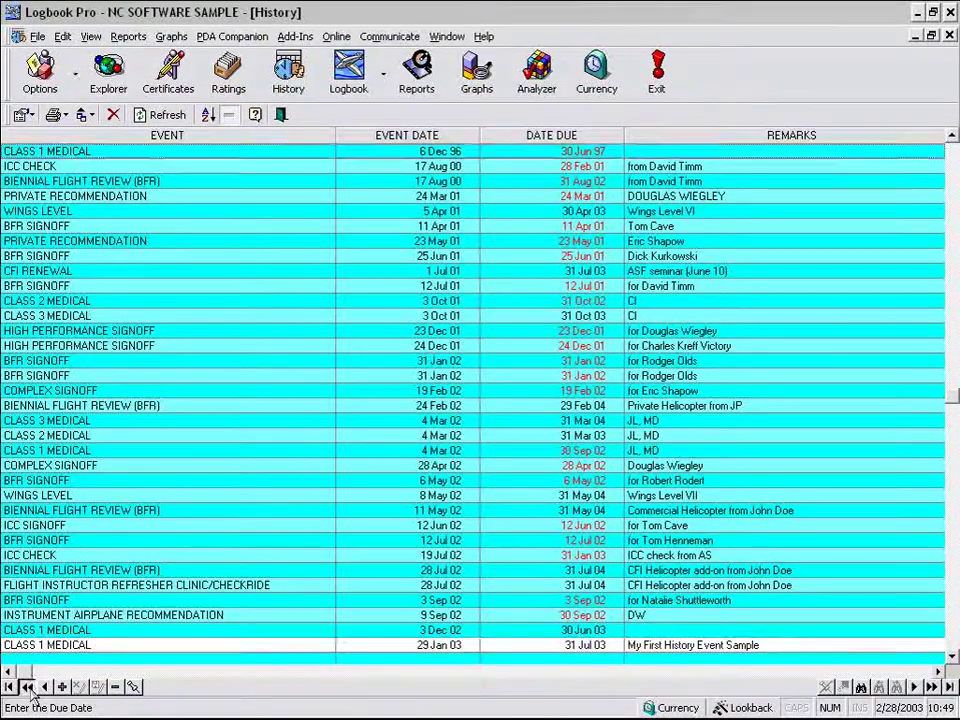
pyautogui.click(28, 689)
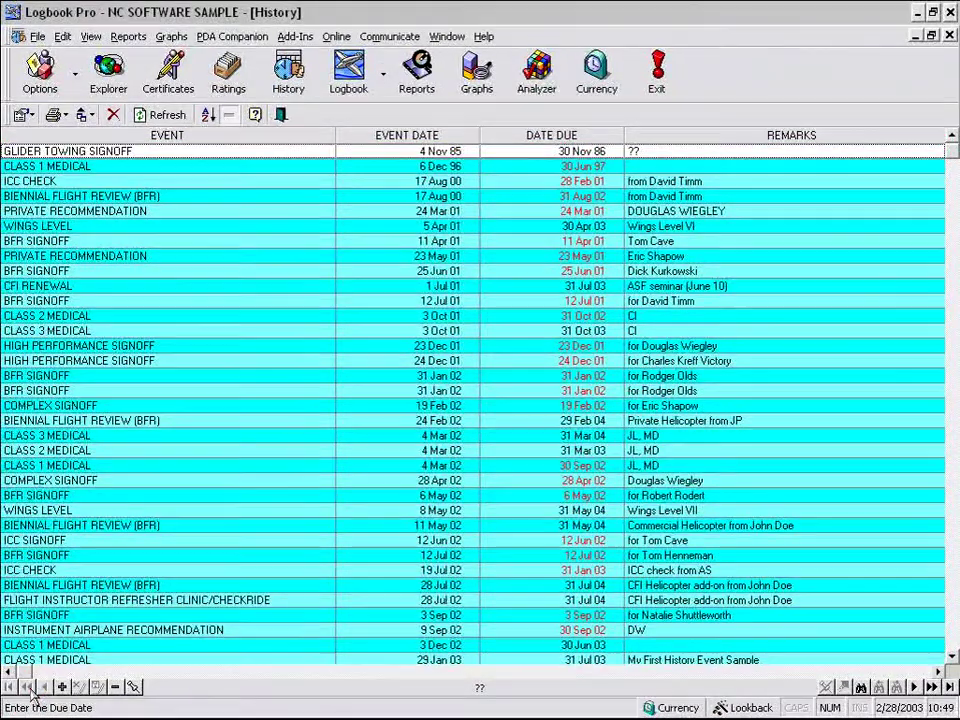
pyautogui.click(948, 688)
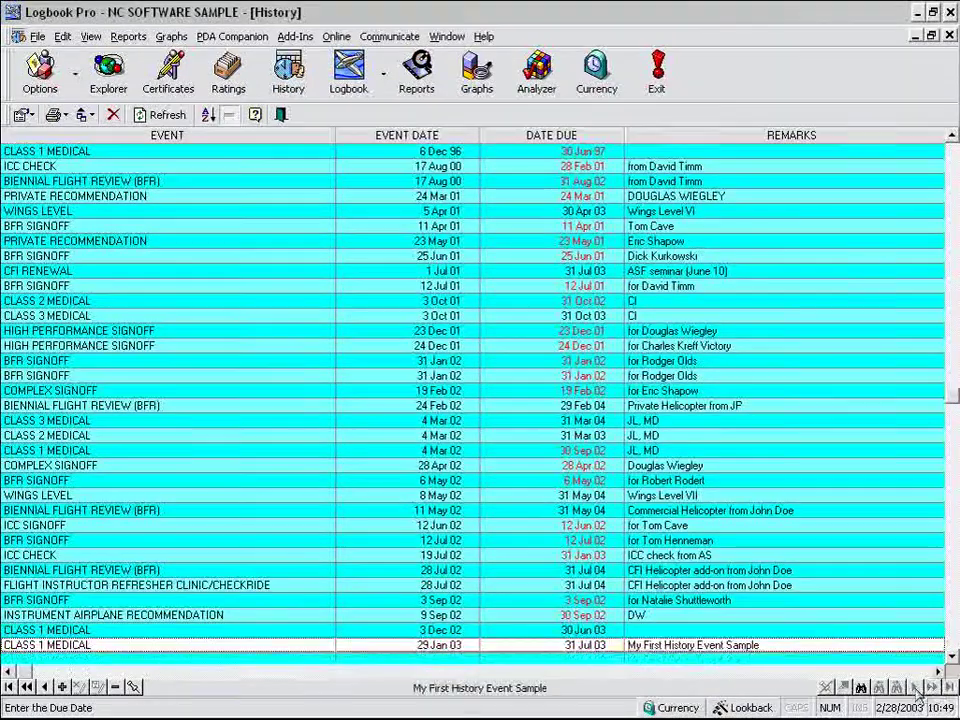
pyautogui.click(44, 687)
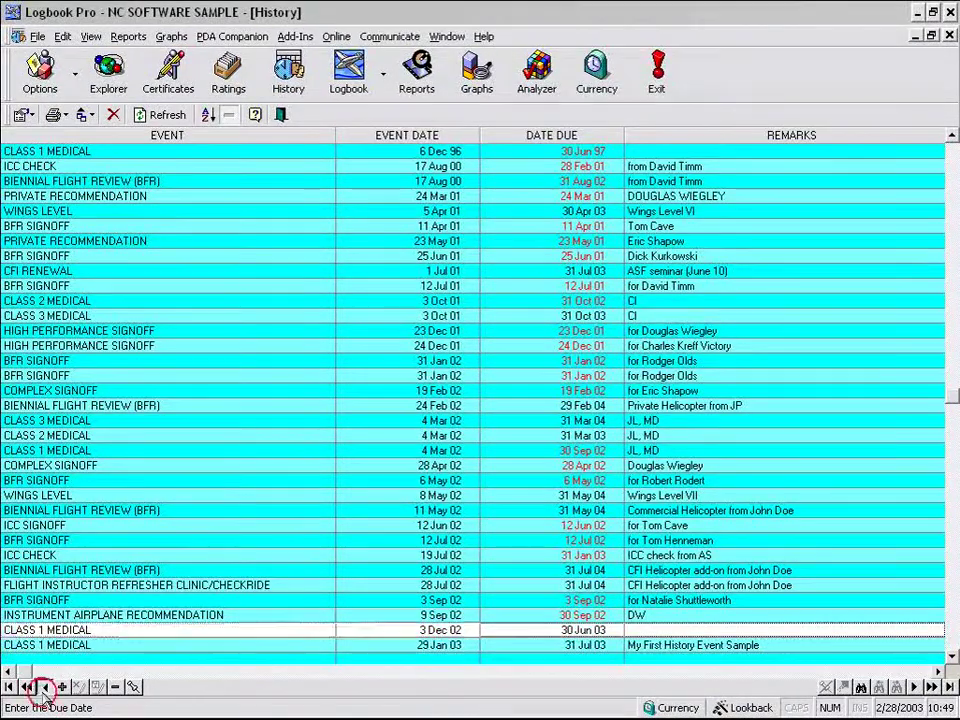
pyautogui.click(44, 687)
pyautogui.click(44, 687)
pyautogui.click(44, 687)
pyautogui.click(44, 687)
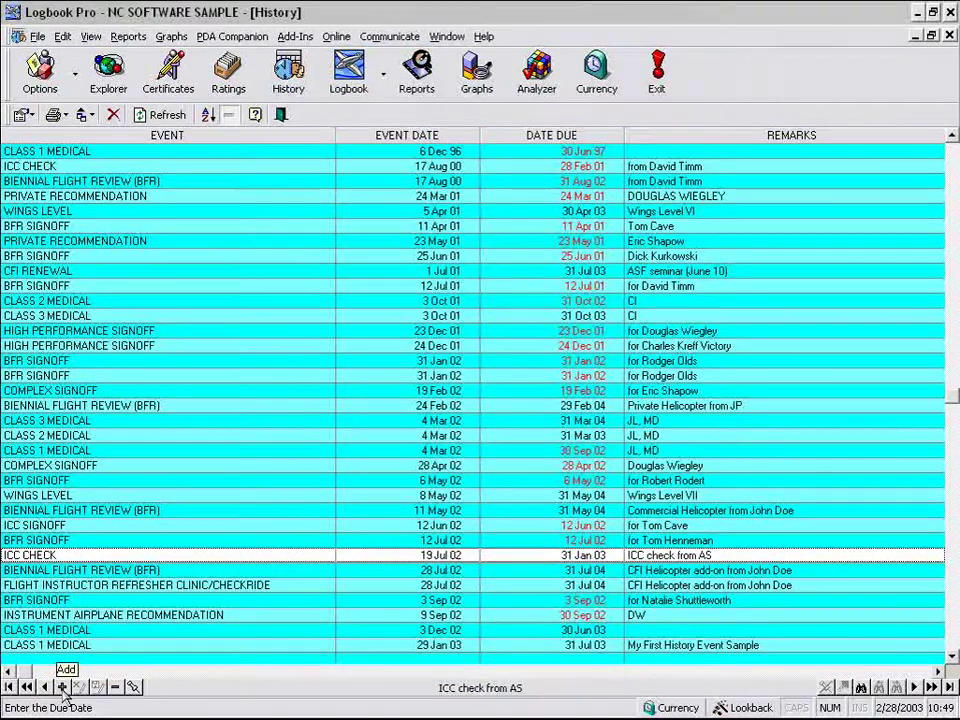
pyautogui.click(62, 689)
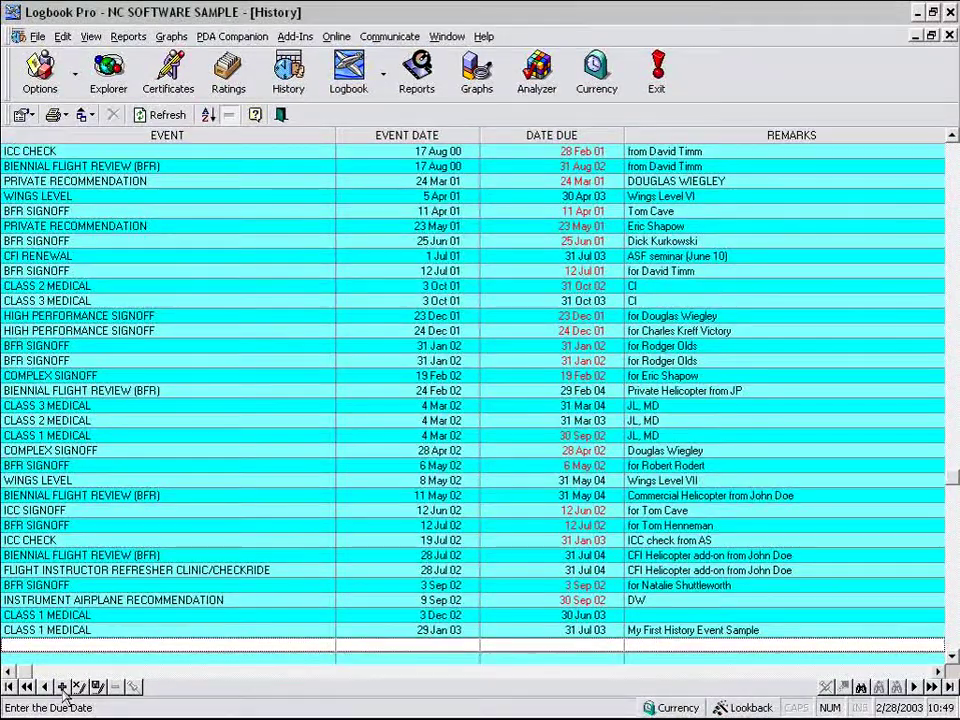
pyautogui.click(78, 692)
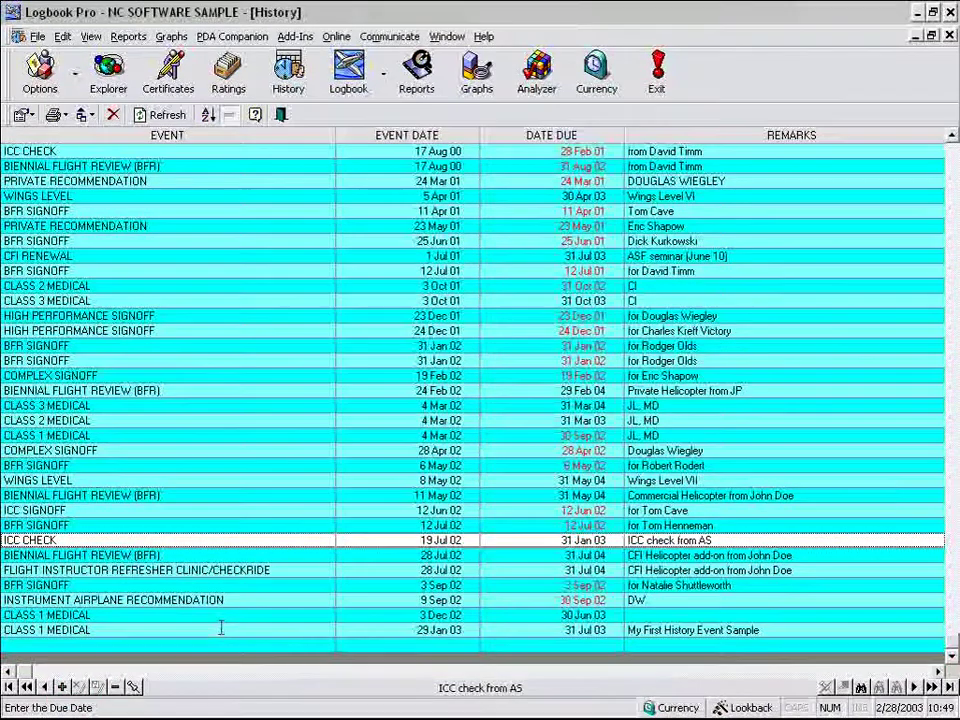
pyautogui.click(115, 687)
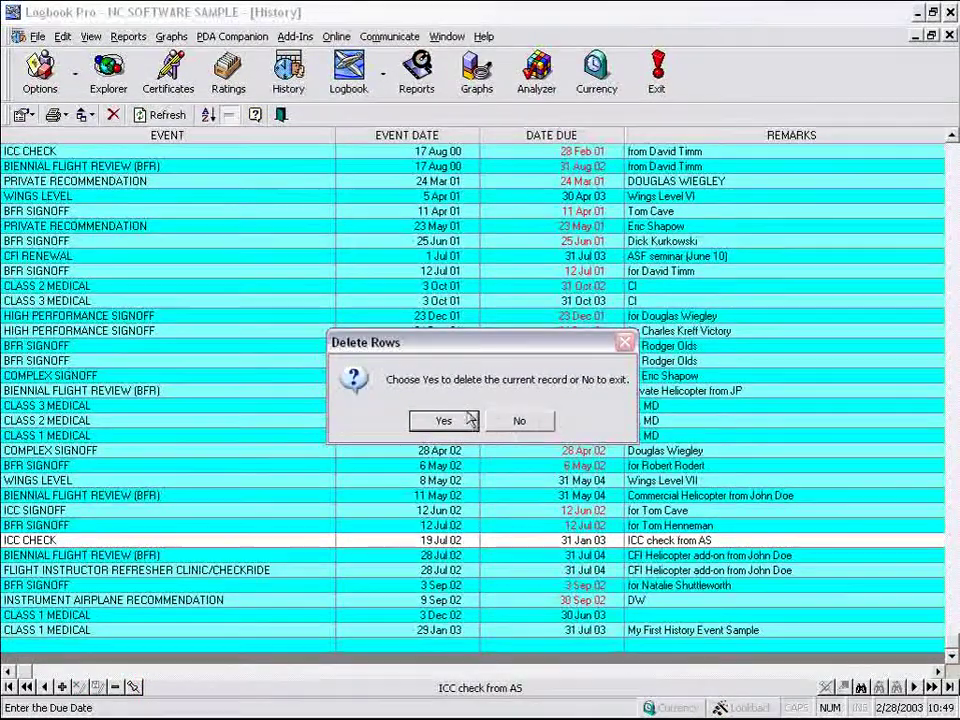
pyautogui.click(537, 424)
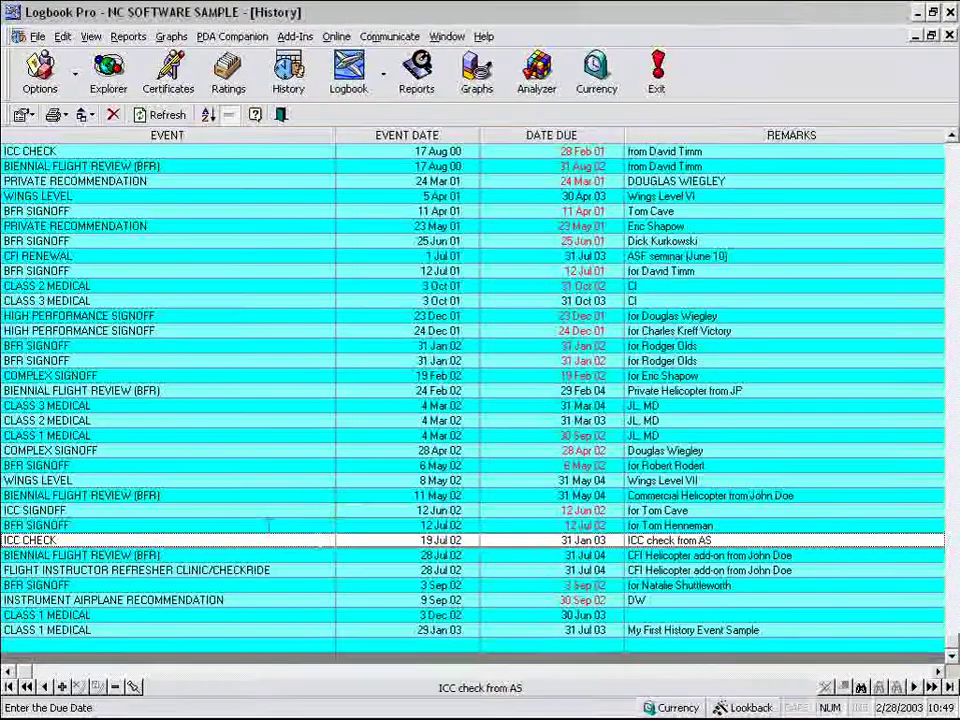
pyautogui.click(137, 465)
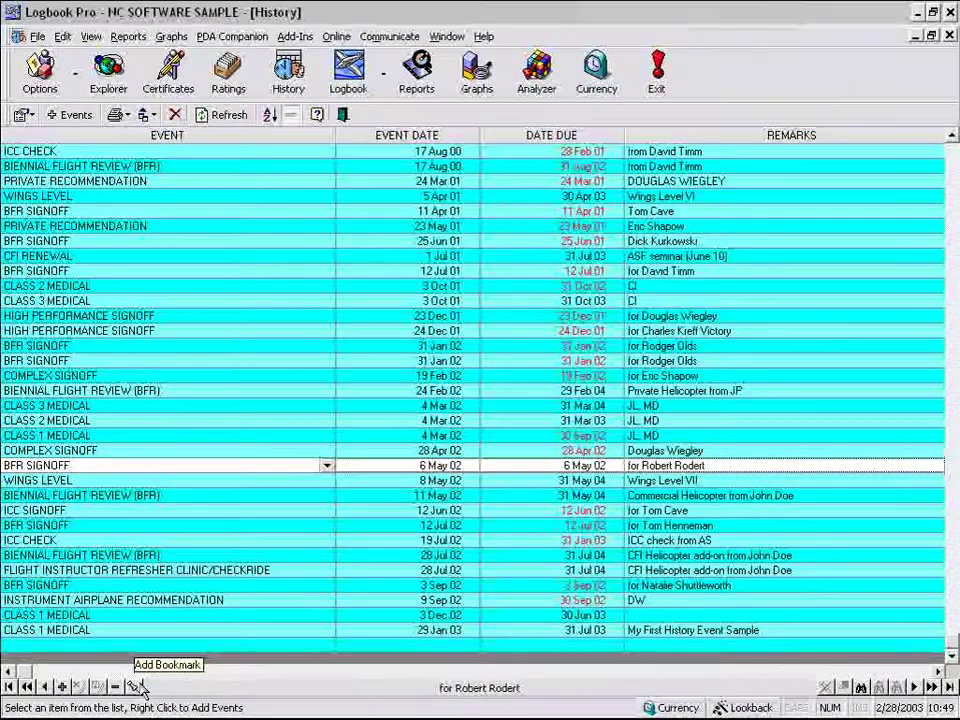
pyautogui.click(950, 143)
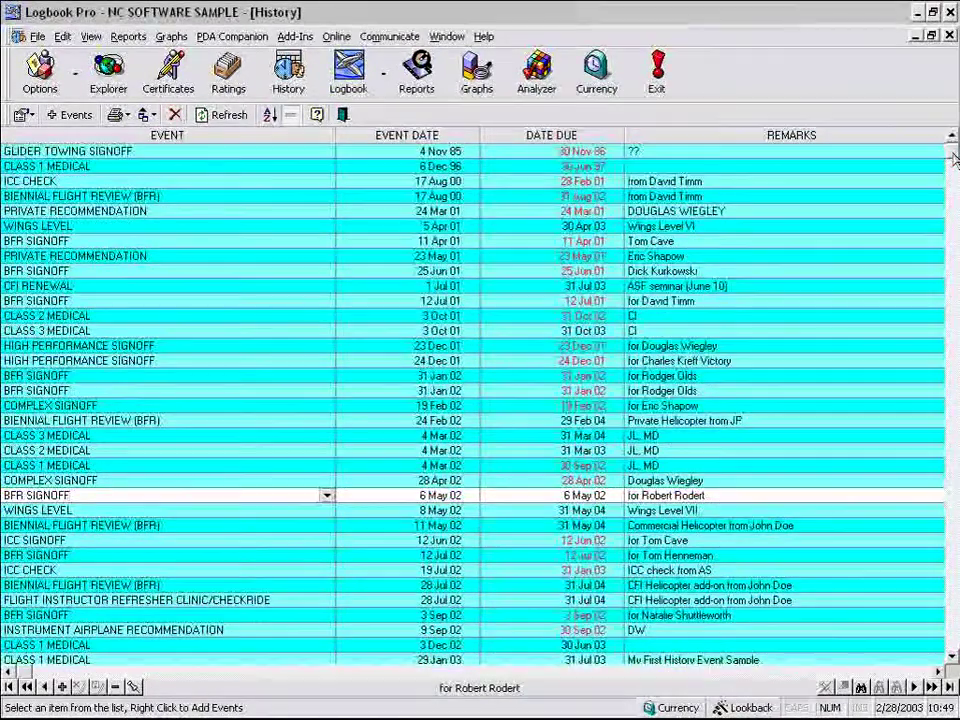
pyautogui.click(75, 285)
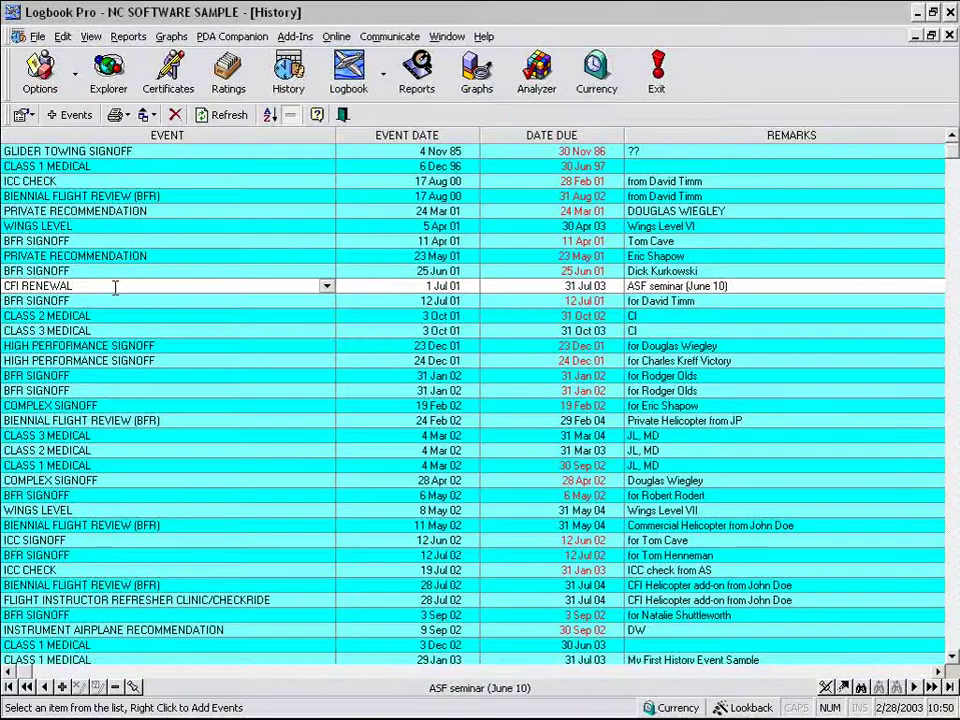
pyautogui.click(105, 227)
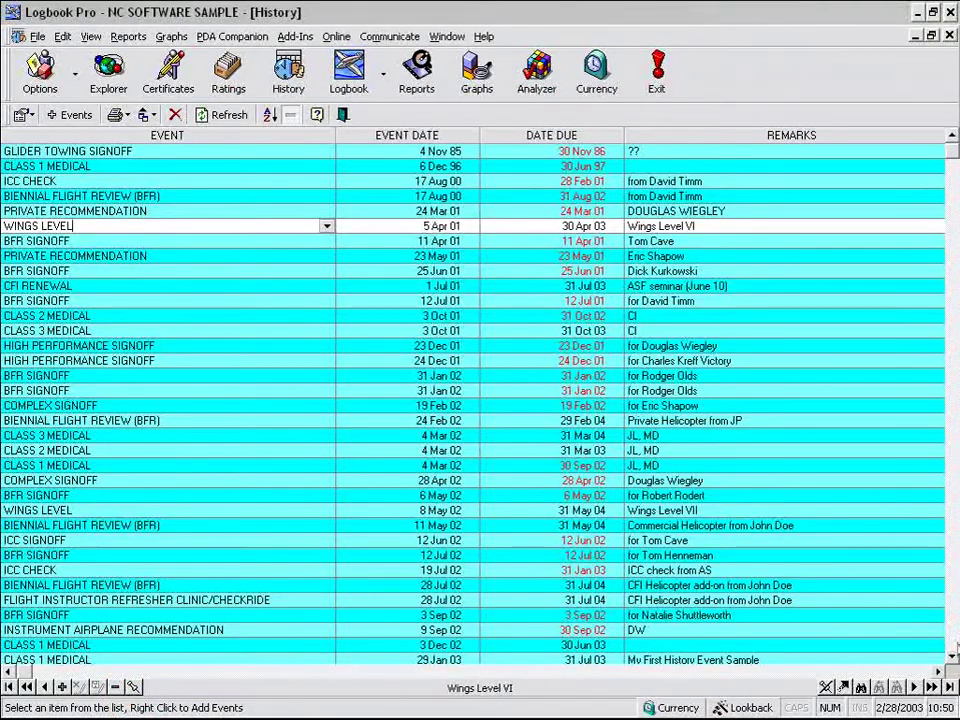
pyautogui.click(952, 648)
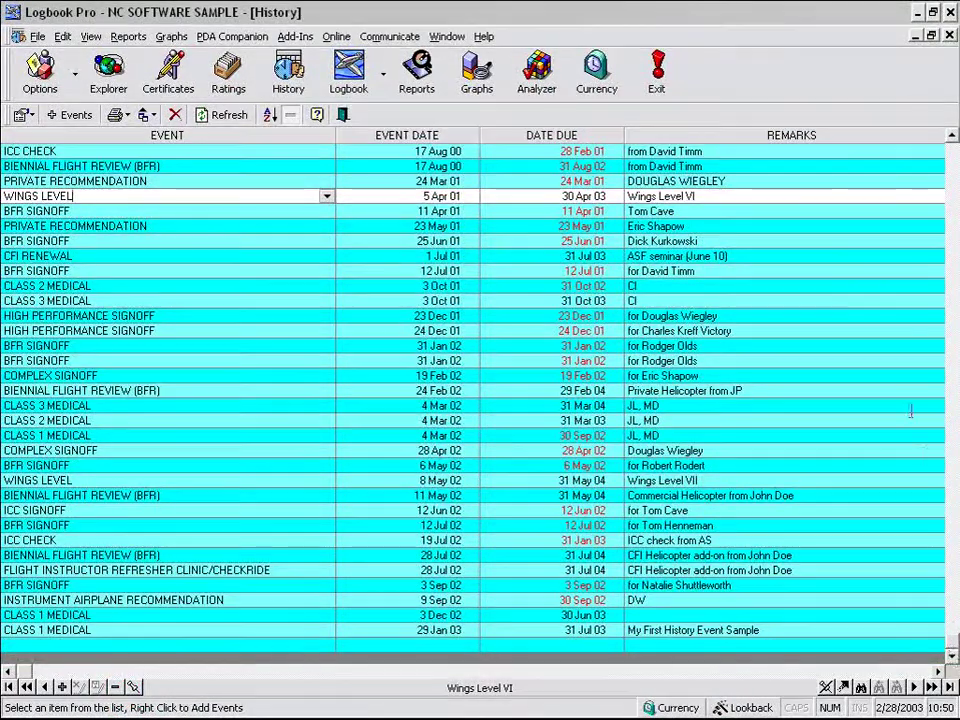
pyautogui.click(88, 468)
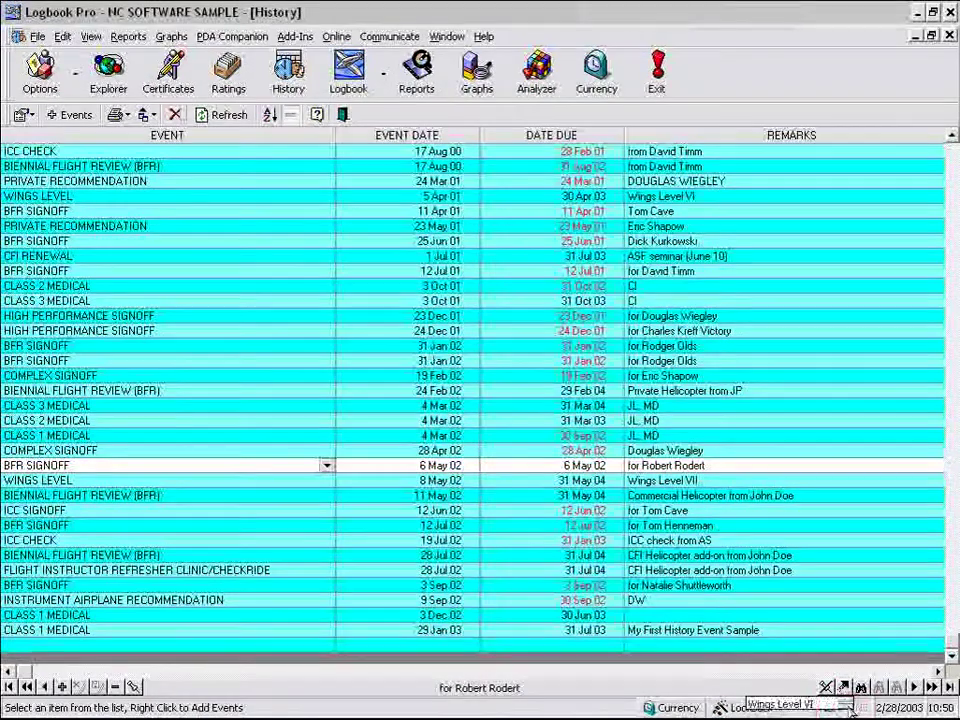
pyautogui.click(830, 707)
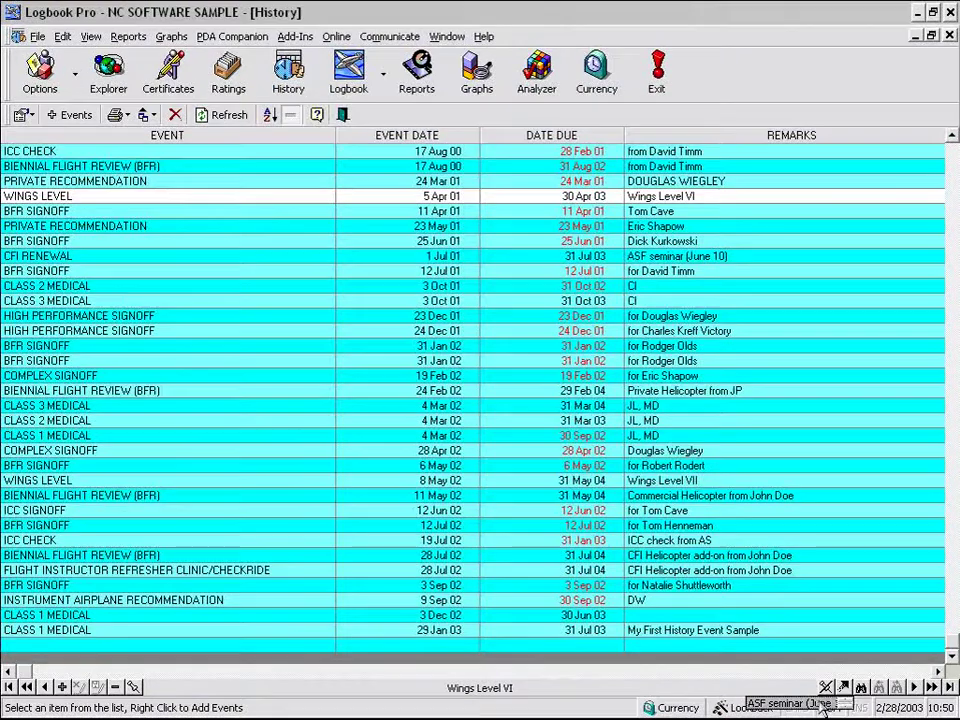
pyautogui.click(820, 690)
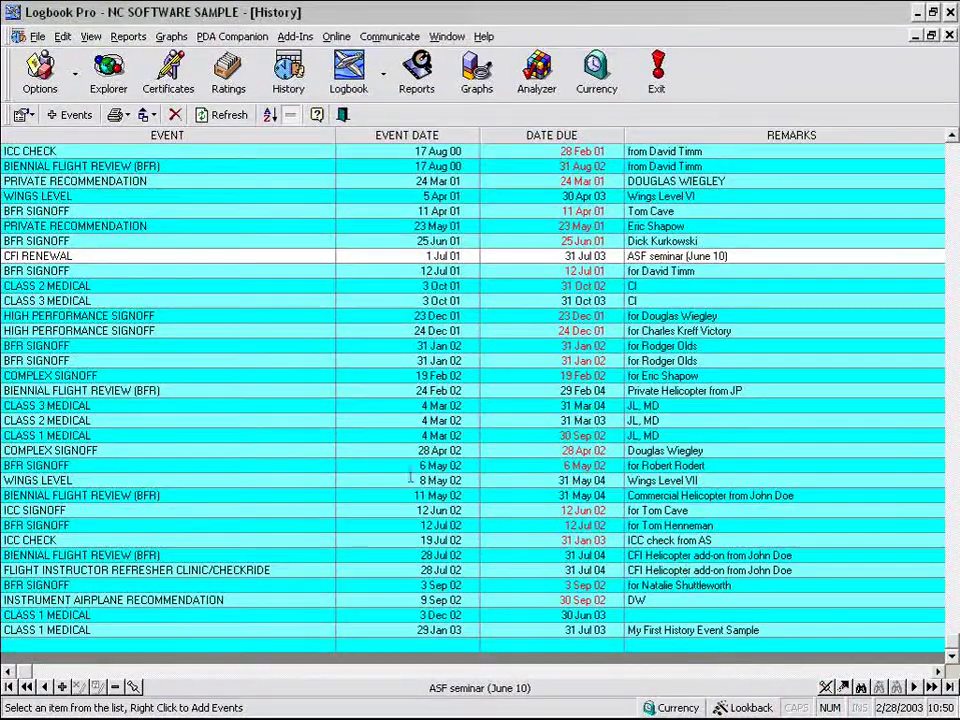
pyautogui.click(75, 256)
pyautogui.click(717, 258)
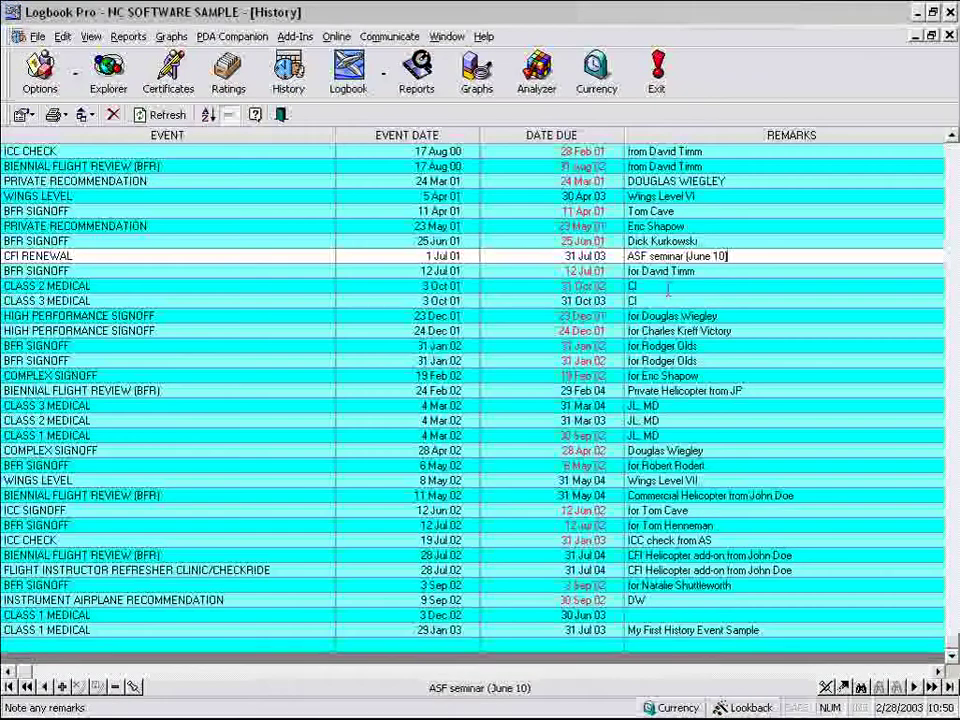
pyautogui.click(45, 256)
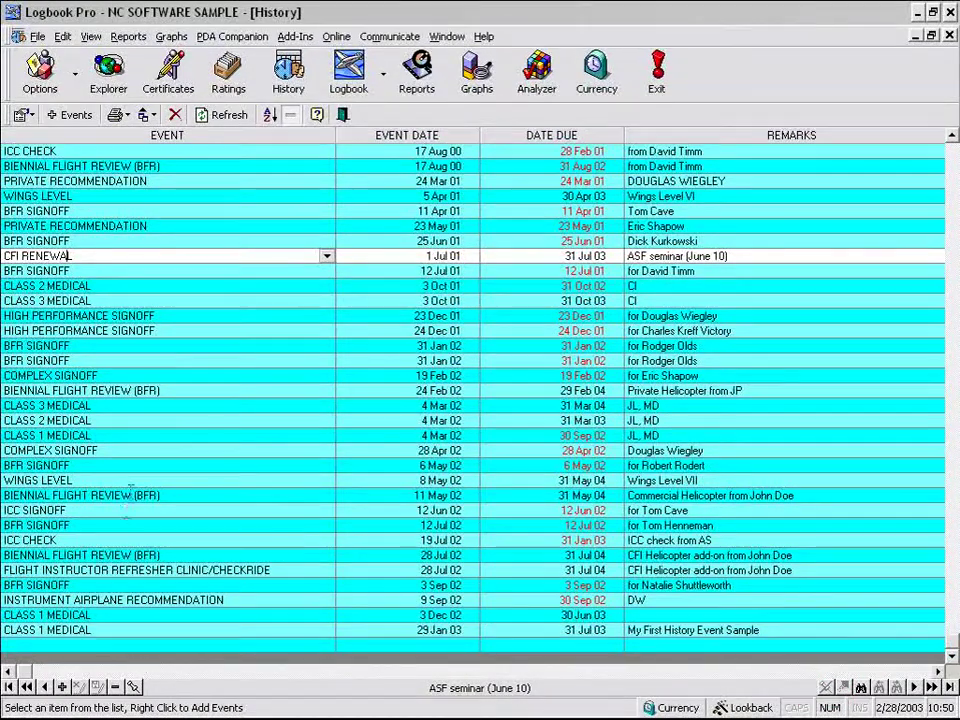
pyautogui.click(176, 482)
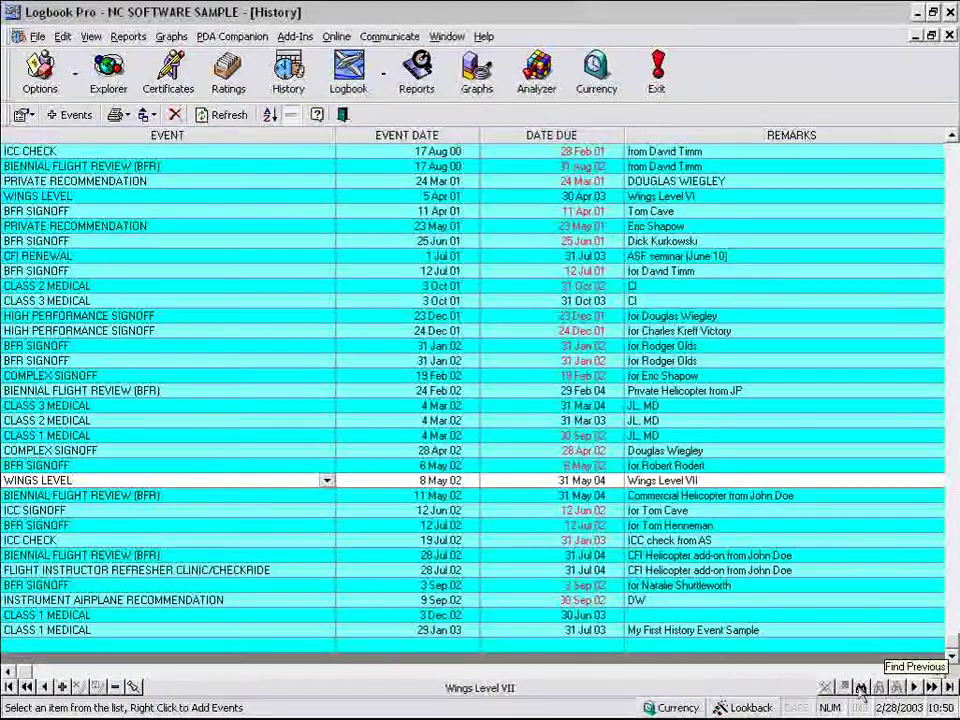
pyautogui.click(240, 313)
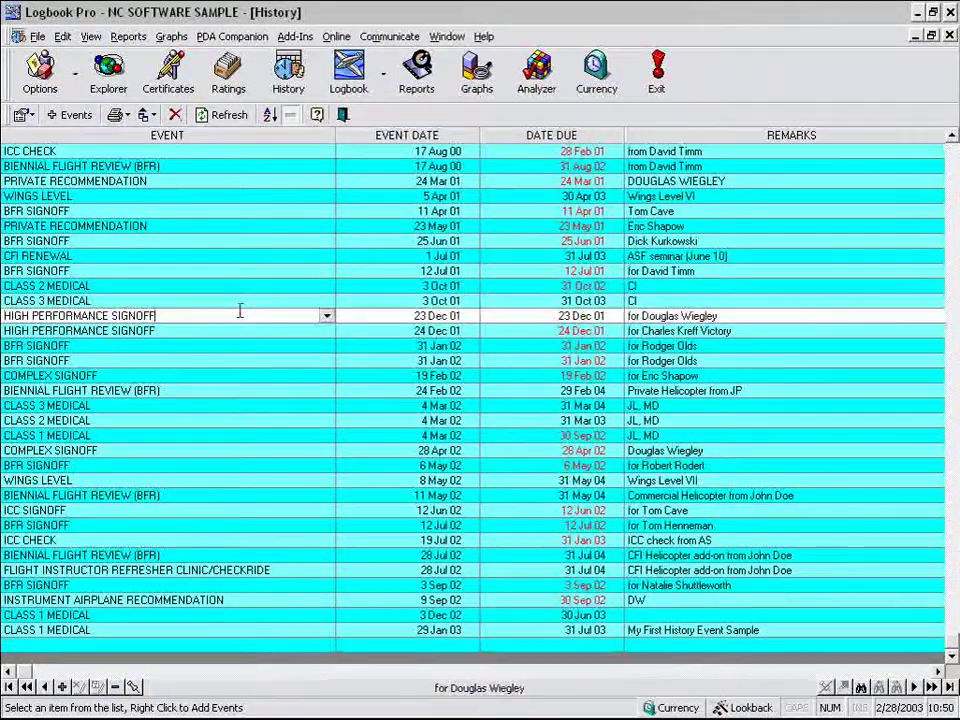
# Open Find and try Event and Due Date as the column to search.
pyautogui.click(861, 690)
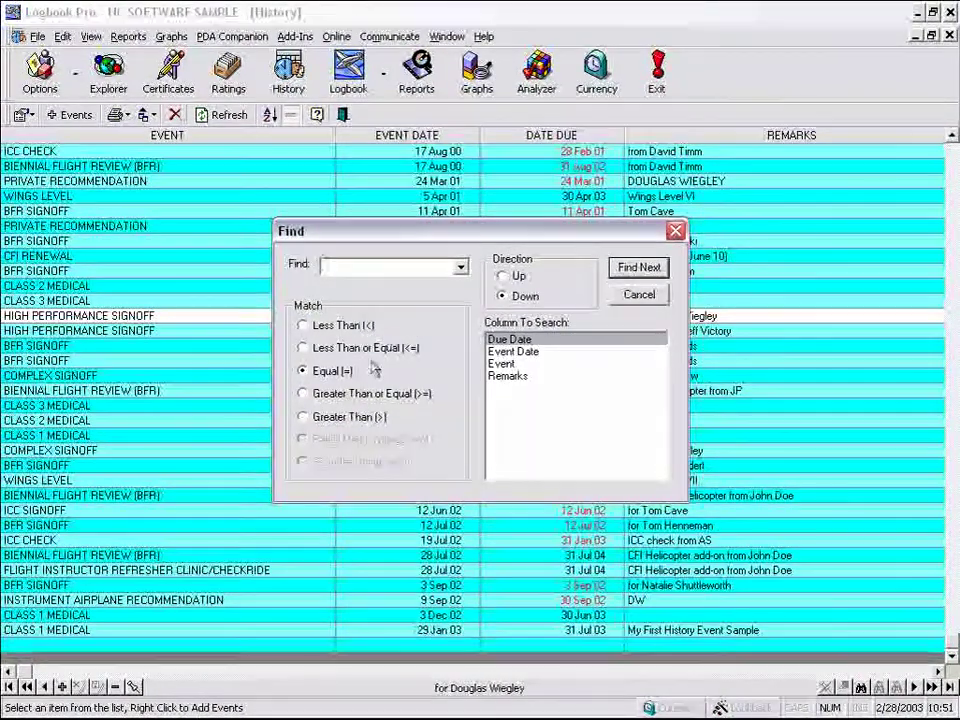
pyautogui.click(506, 364)
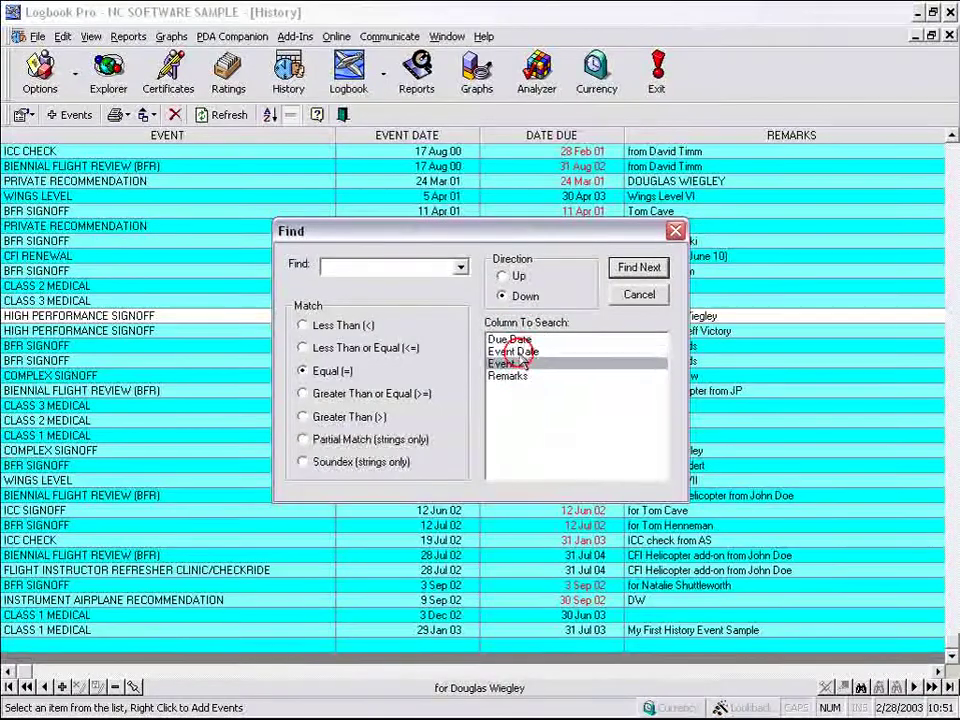
pyautogui.click(514, 351)
pyautogui.click(508, 364)
pyautogui.click(510, 376)
pyautogui.click(525, 352)
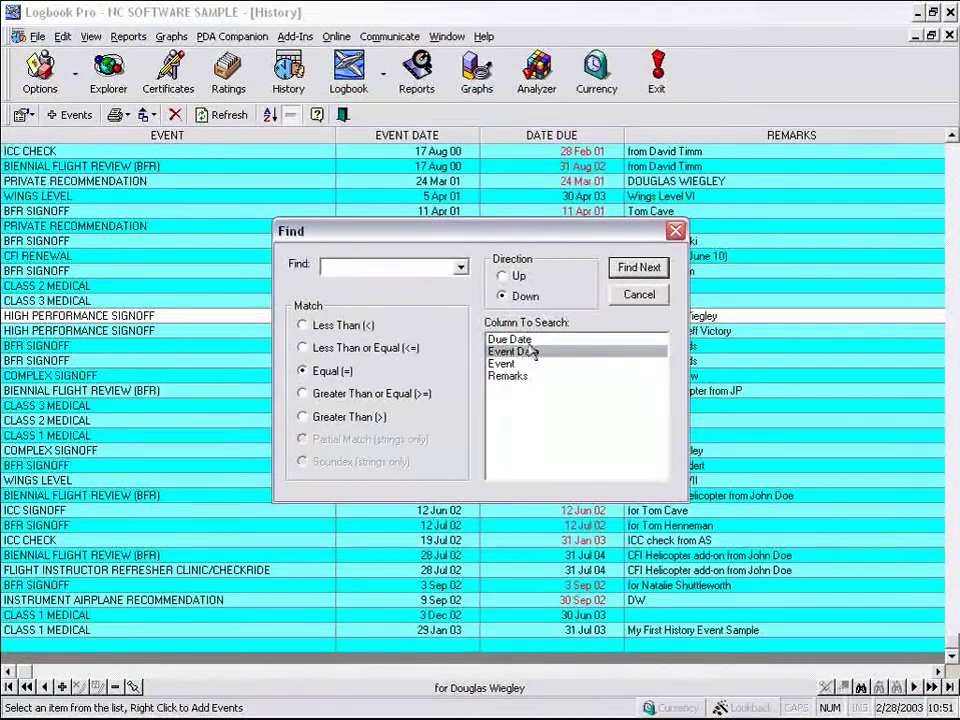
pyautogui.click(535, 340)
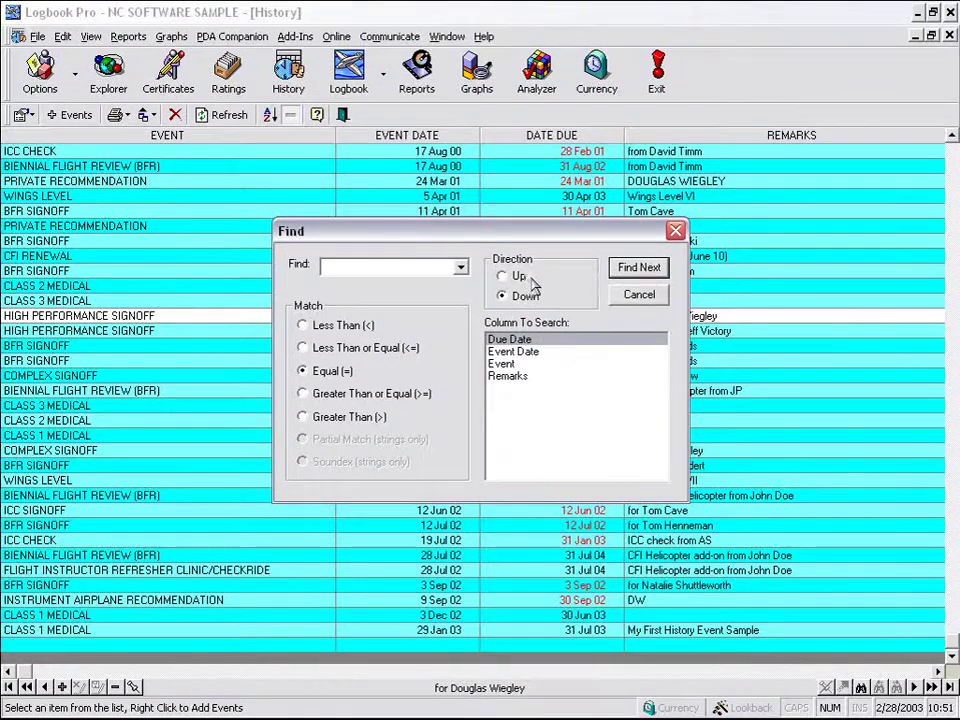
# Look over the earlier search values, then cancel the Find window.
pyautogui.click(461, 268)
pyautogui.click(462, 270)
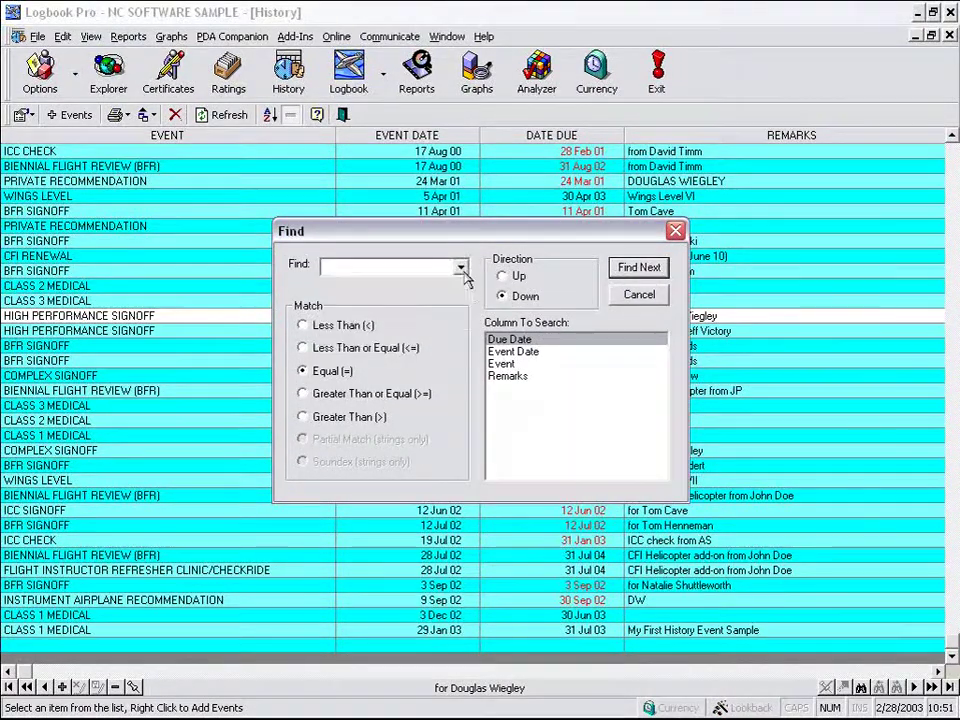
pyautogui.click(396, 268)
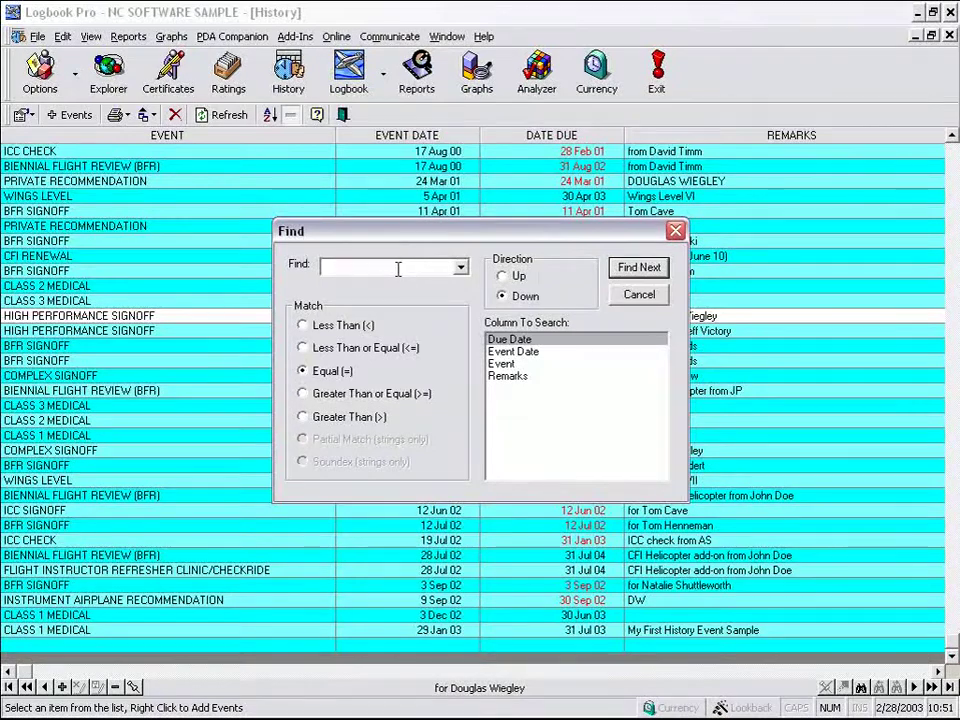
pyautogui.click(639, 294)
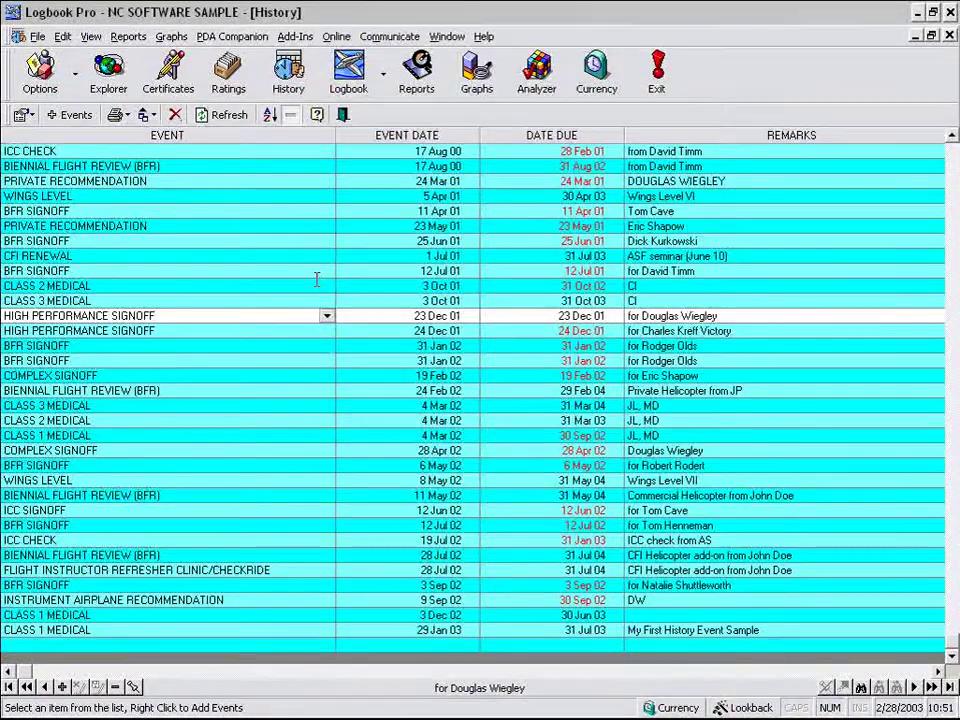
# Select the PRIVATE RECOMMENDATION event in the full History list.
pyautogui.click(234, 181)
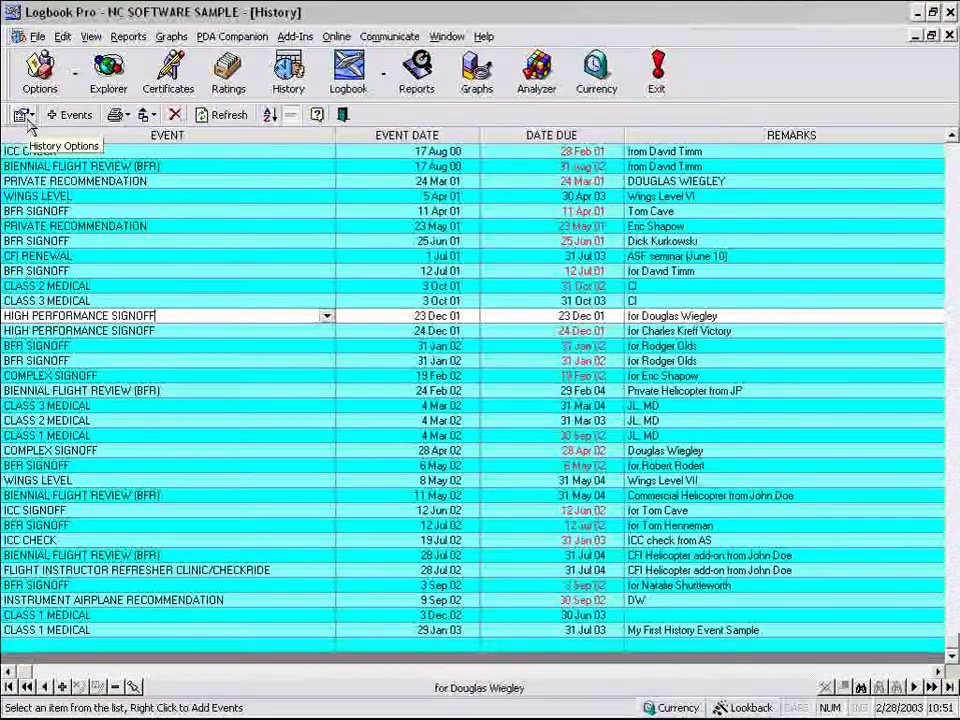
# Show the Certificates list and look through its grid options: Grid Style, Font, Date, Even/Odd Rows.
pyautogui.click(168, 72)
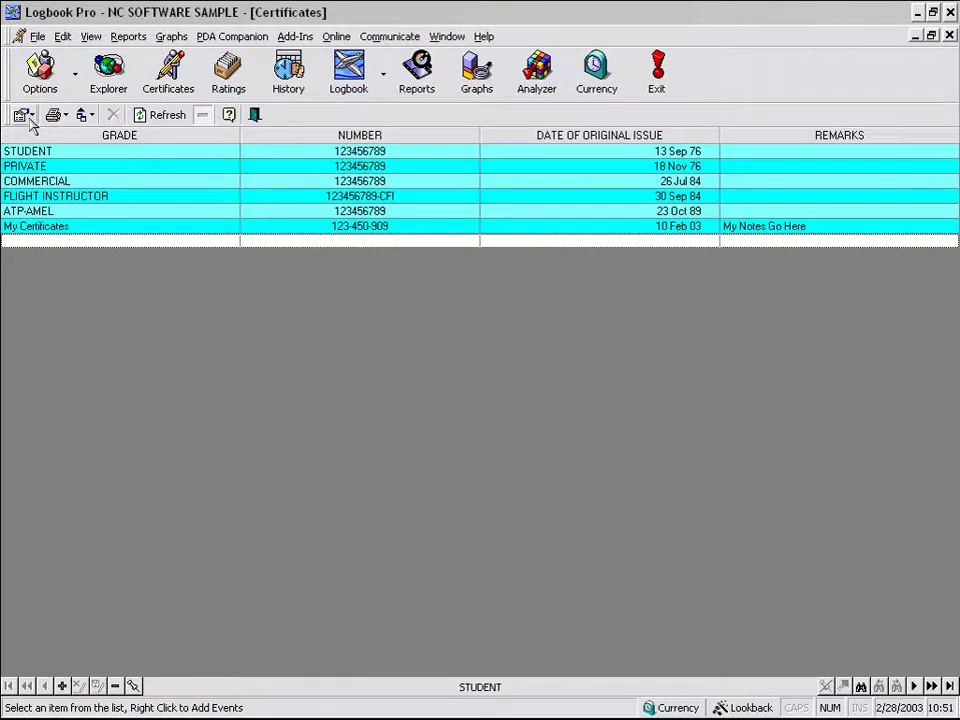
pyautogui.click(24, 115)
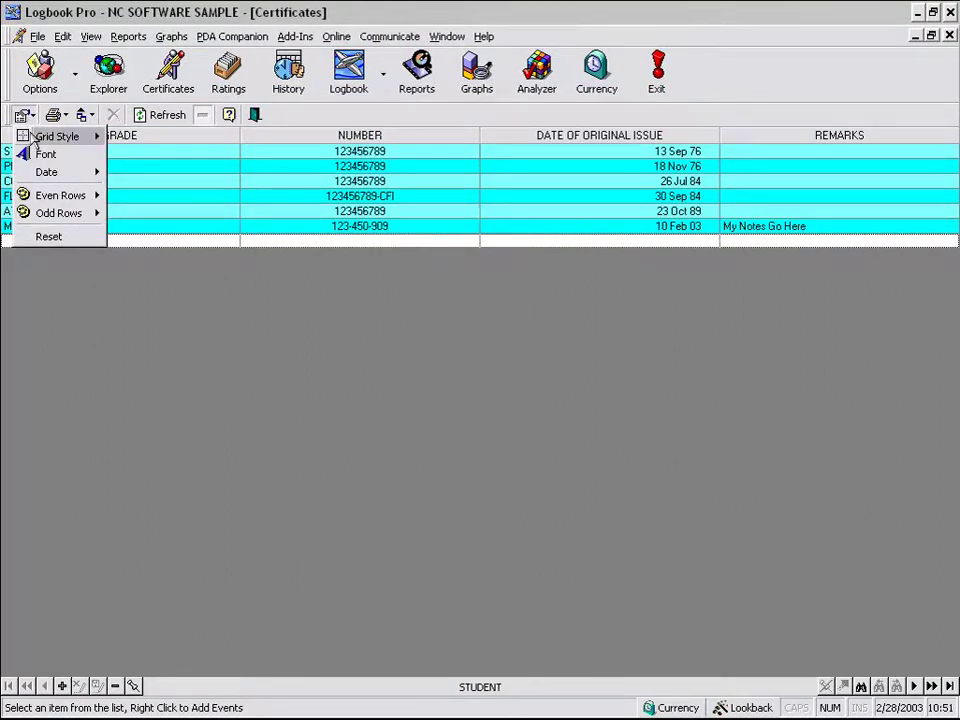
pyautogui.moveTo(38, 141)
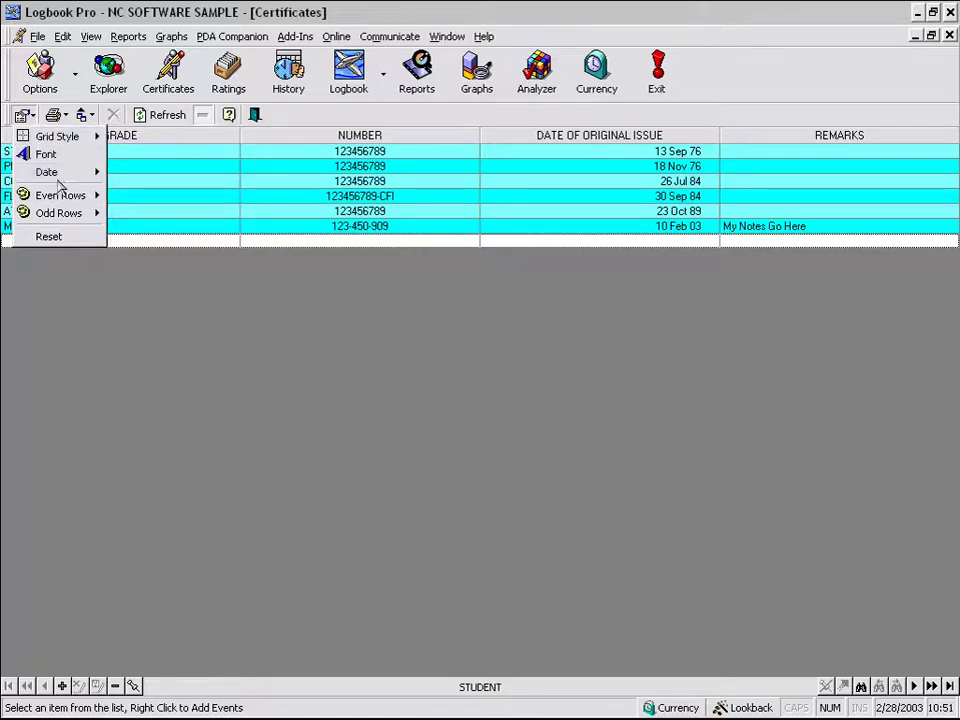
pyautogui.moveTo(68, 177)
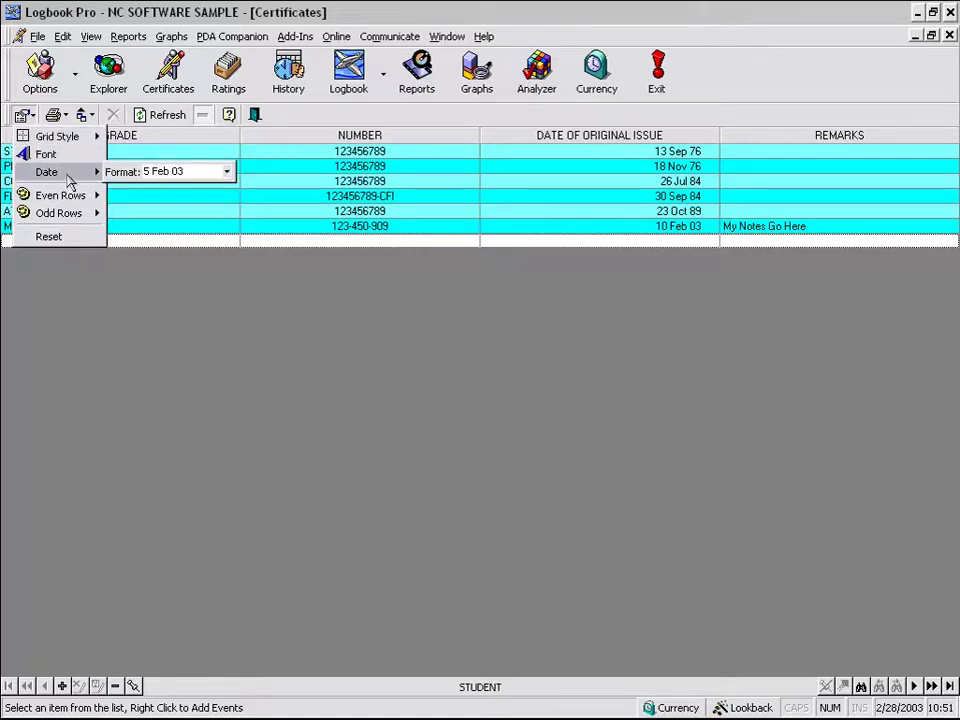
pyautogui.moveTo(75, 200)
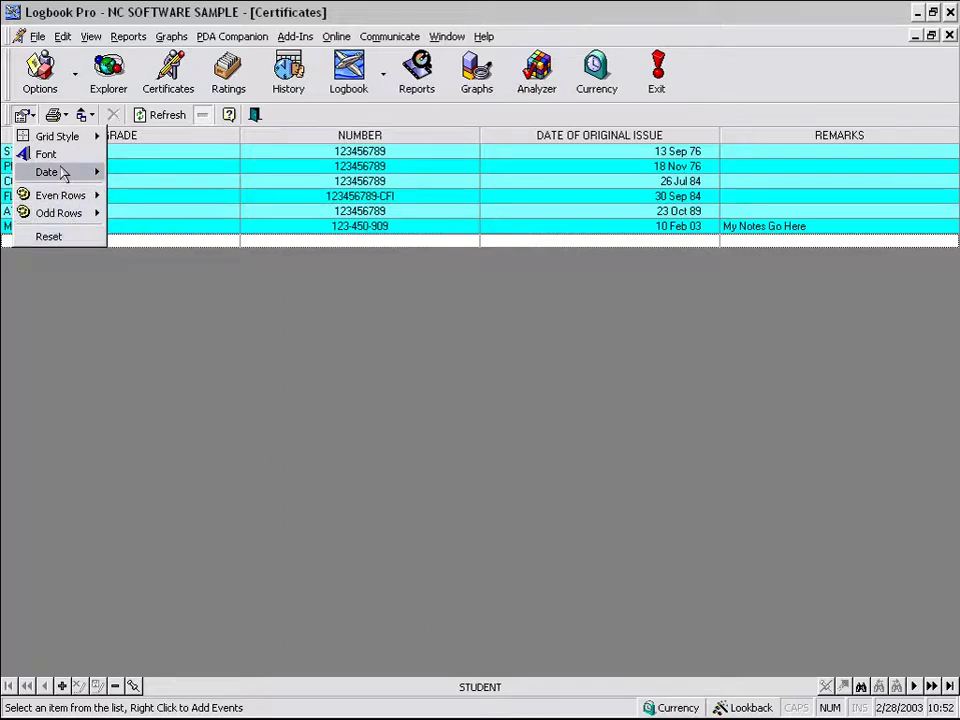
pyautogui.click(28, 113)
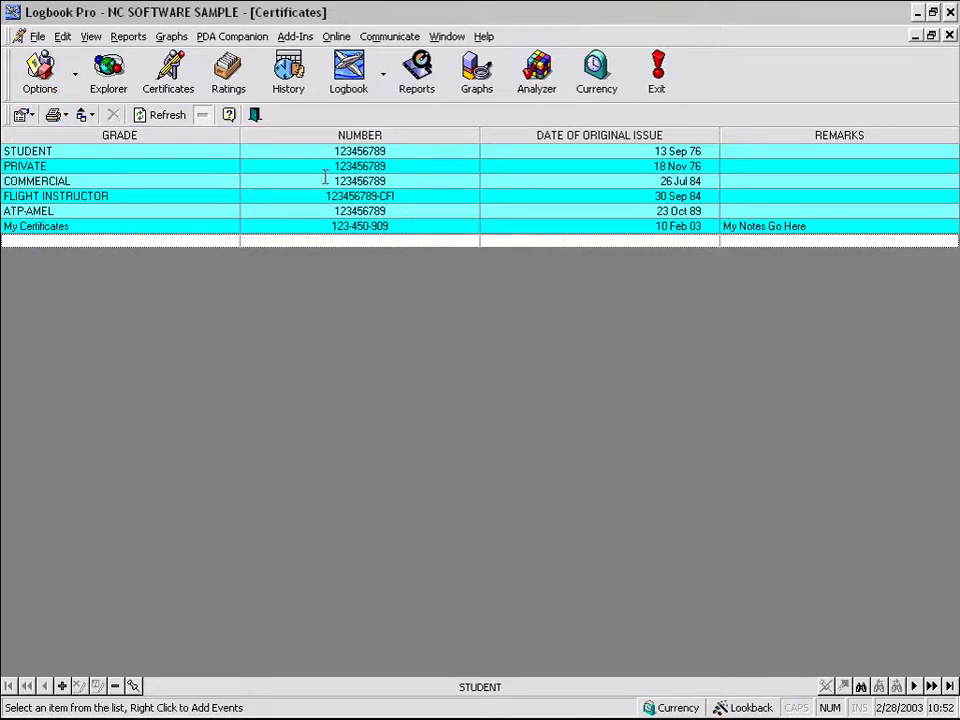
# Select the COMMERCIAL certificate's number and reopen, then close, the grid options.
pyautogui.click(325, 177)
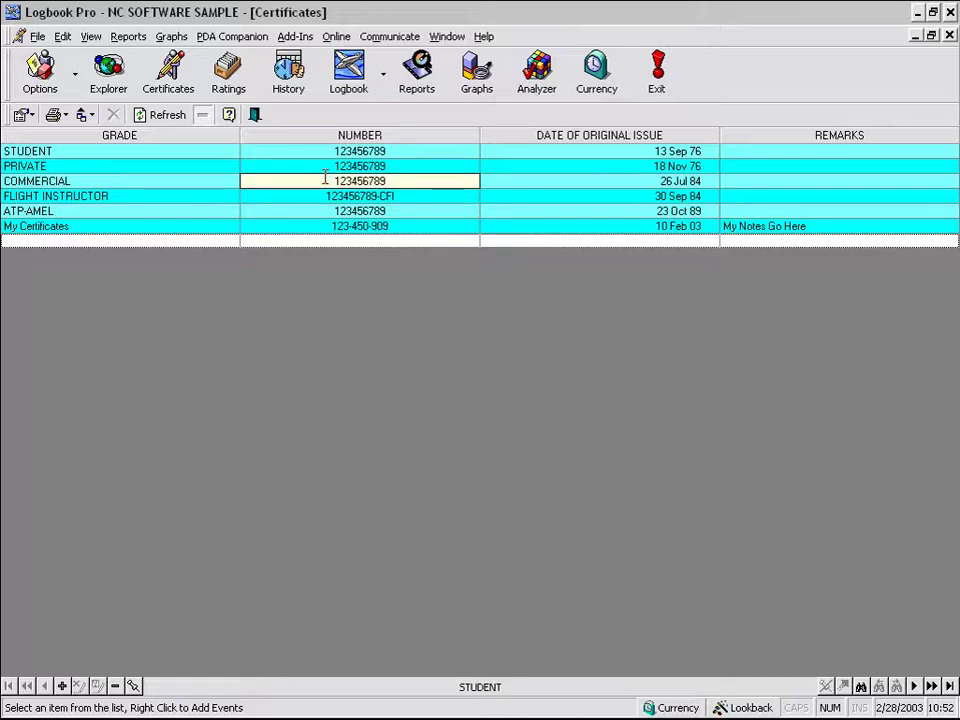
pyautogui.click(24, 114)
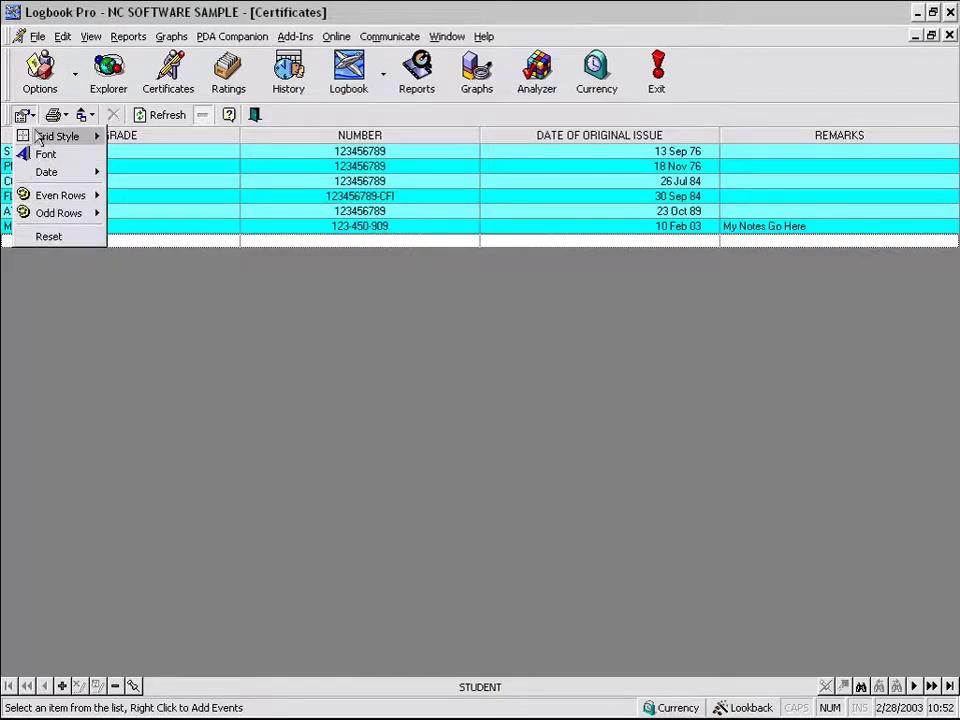
pyautogui.click(30, 113)
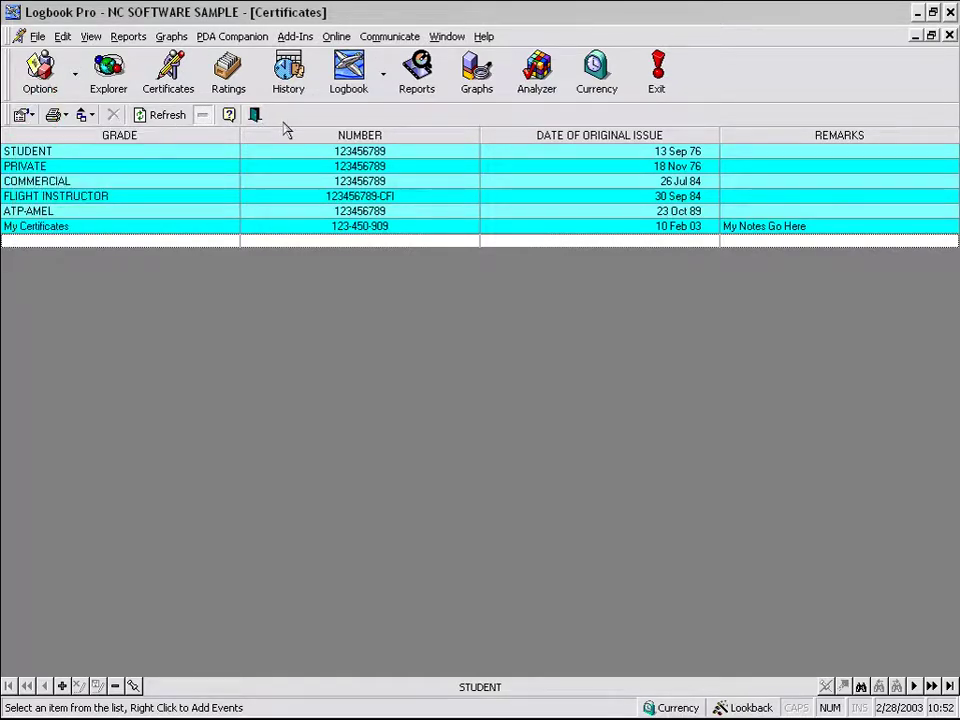
pyautogui.click(155, 212)
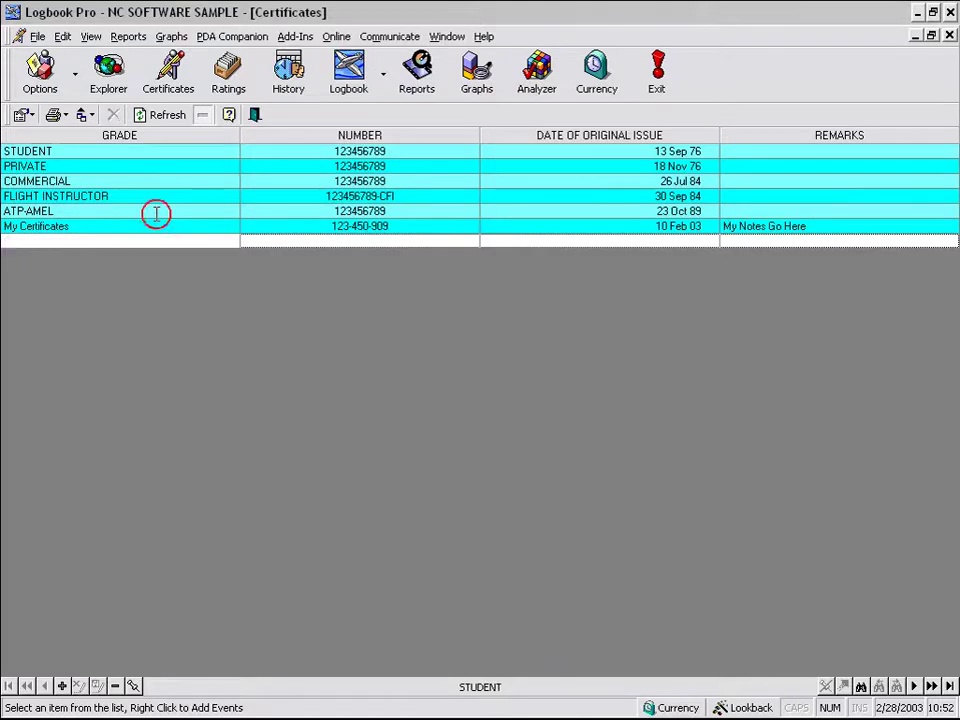
pyautogui.click(159, 196)
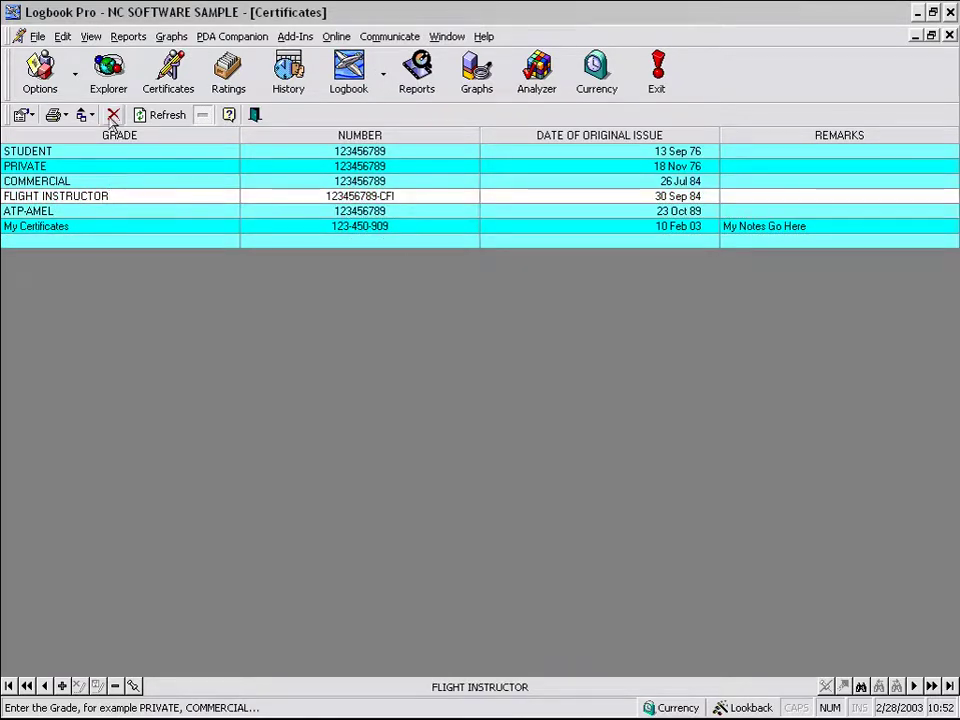
pyautogui.click(113, 115)
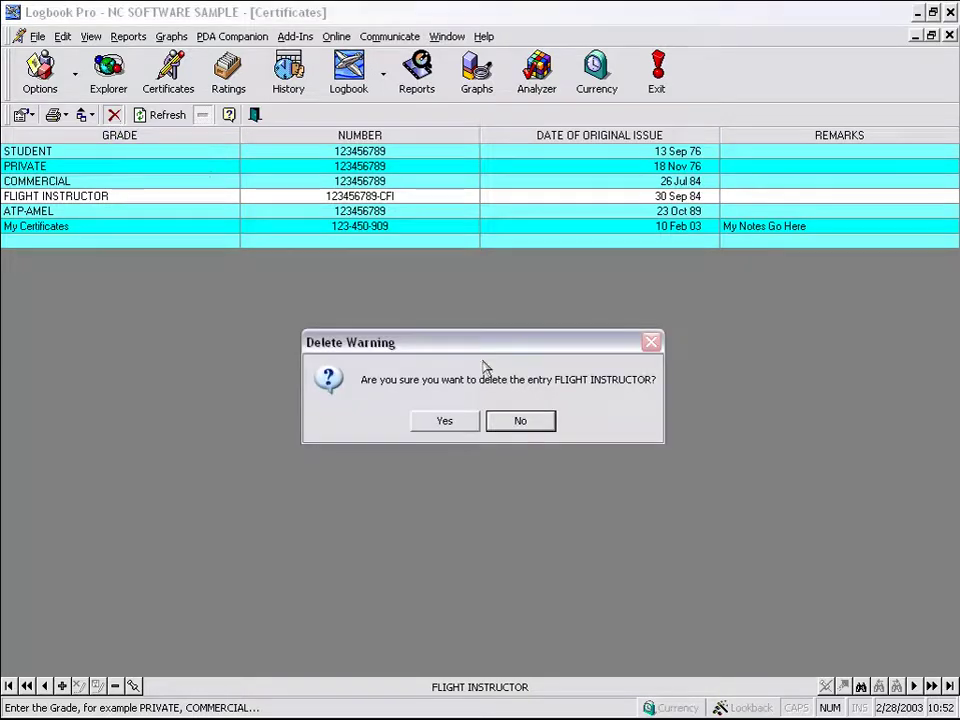
pyautogui.click(530, 422)
pyautogui.click(86, 115)
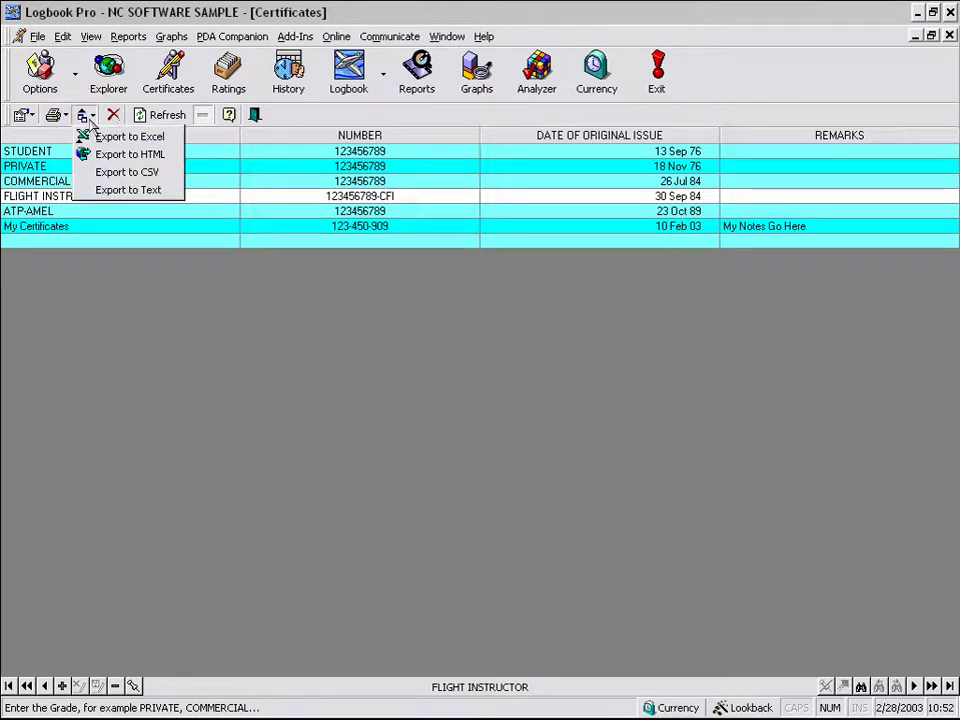
pyautogui.click(88, 117)
pyautogui.click(64, 116)
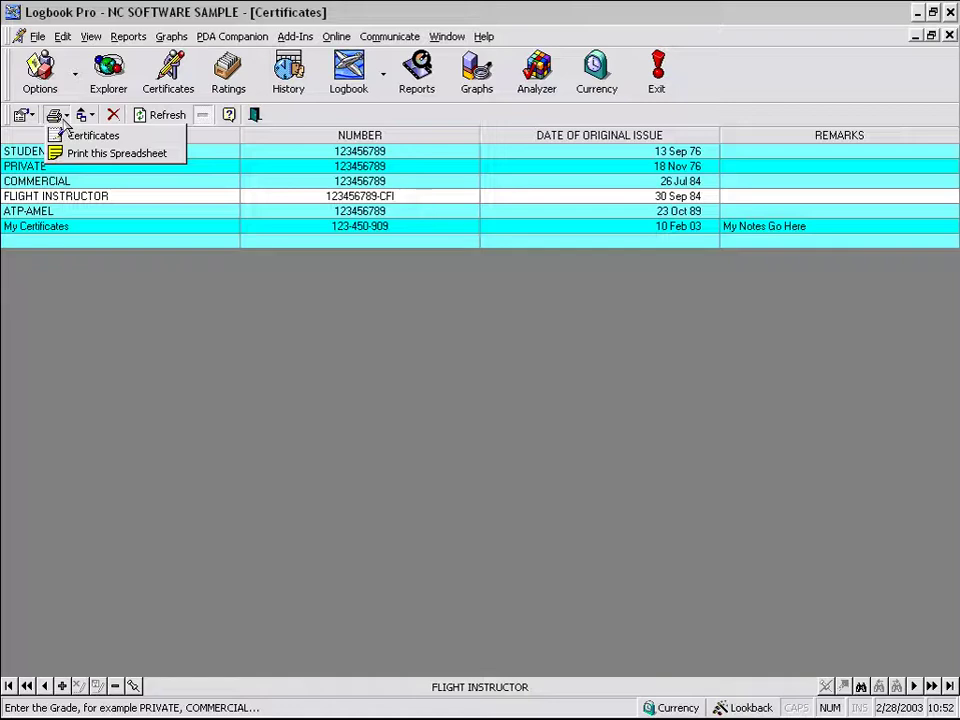
pyautogui.click(66, 117)
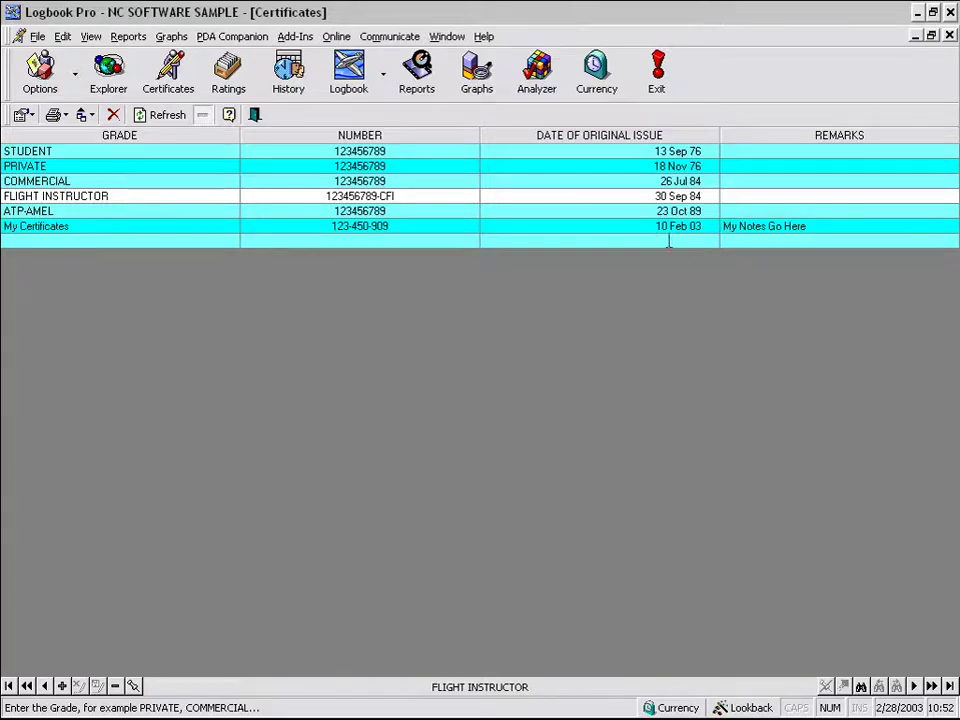
pyautogui.click(57, 115)
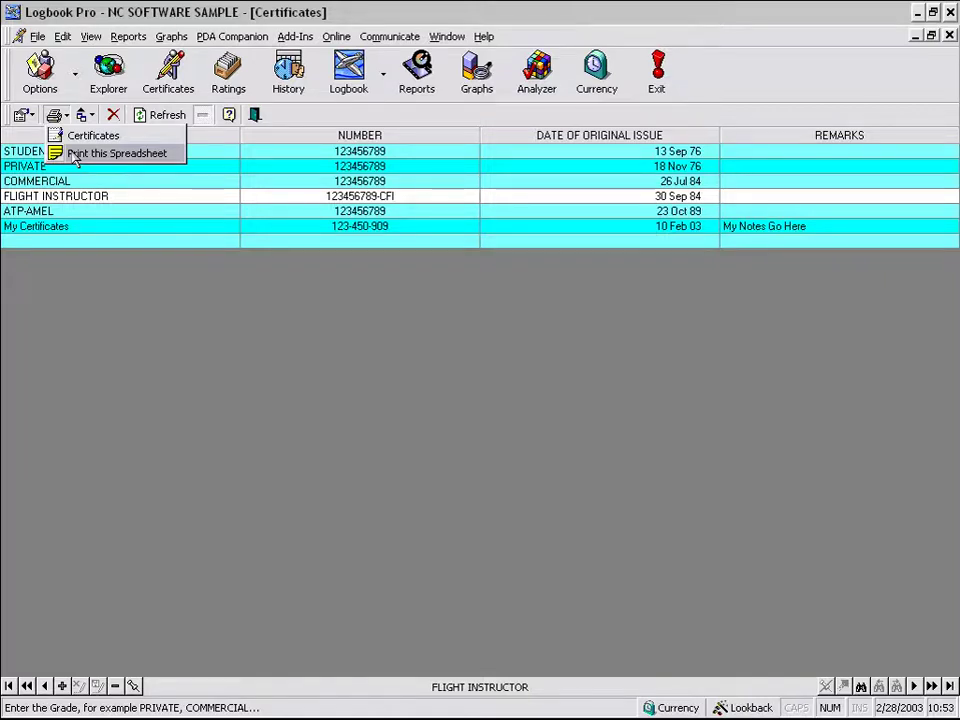
pyautogui.click(57, 115)
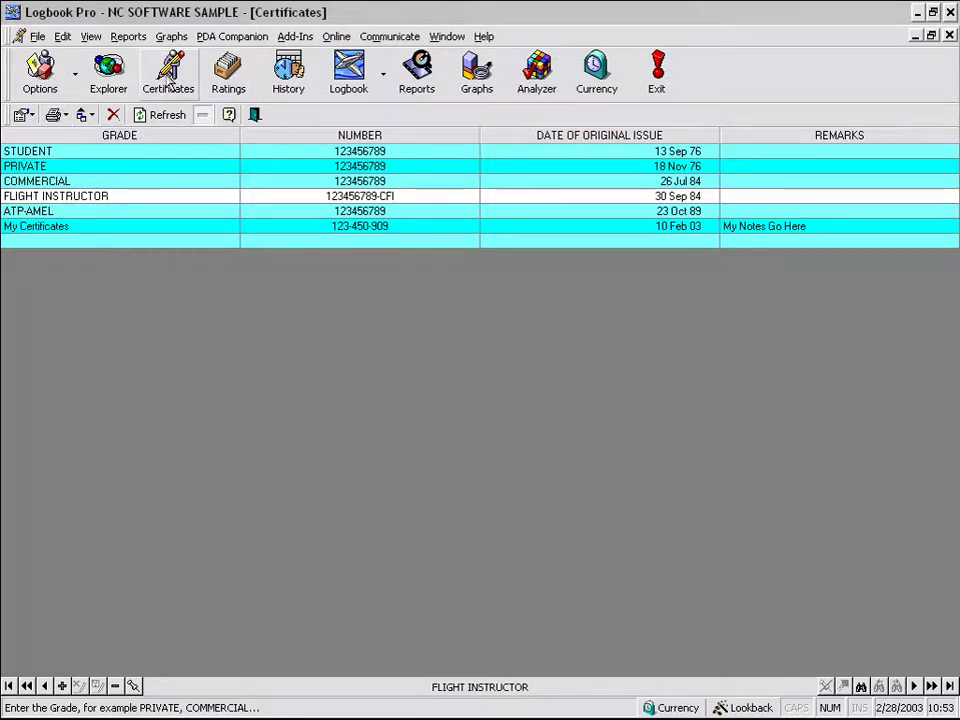
# Browse the Student Pilot ASEL, Commercial AMEL and CFI-Airplane Instrument ratings, then load the flight logbook.
pyautogui.click(232, 86)
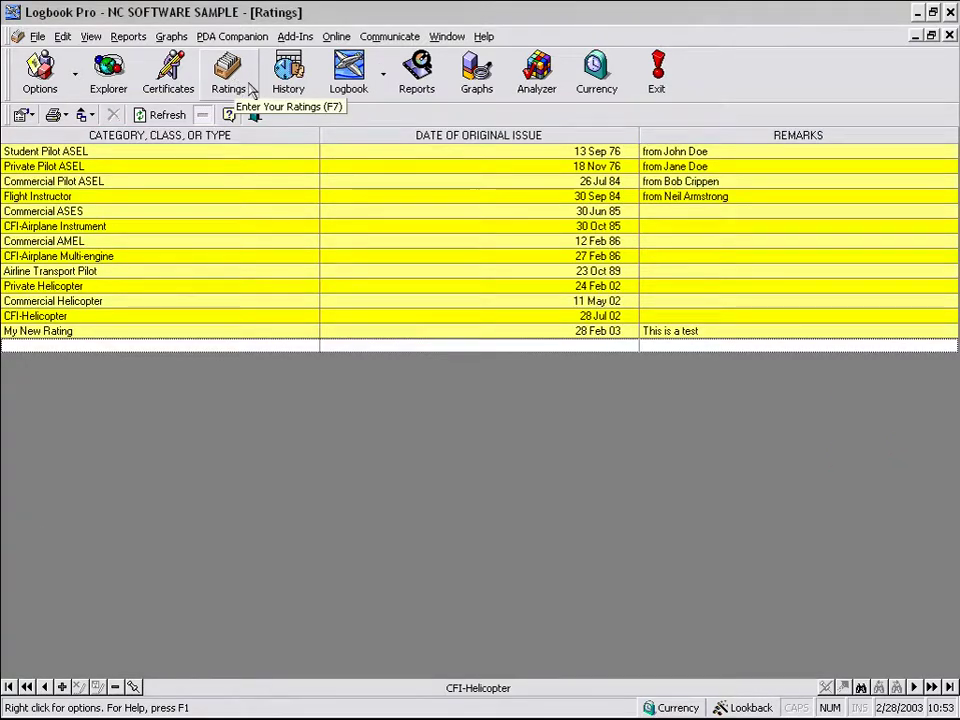
pyautogui.click(210, 150)
pyautogui.click(167, 236)
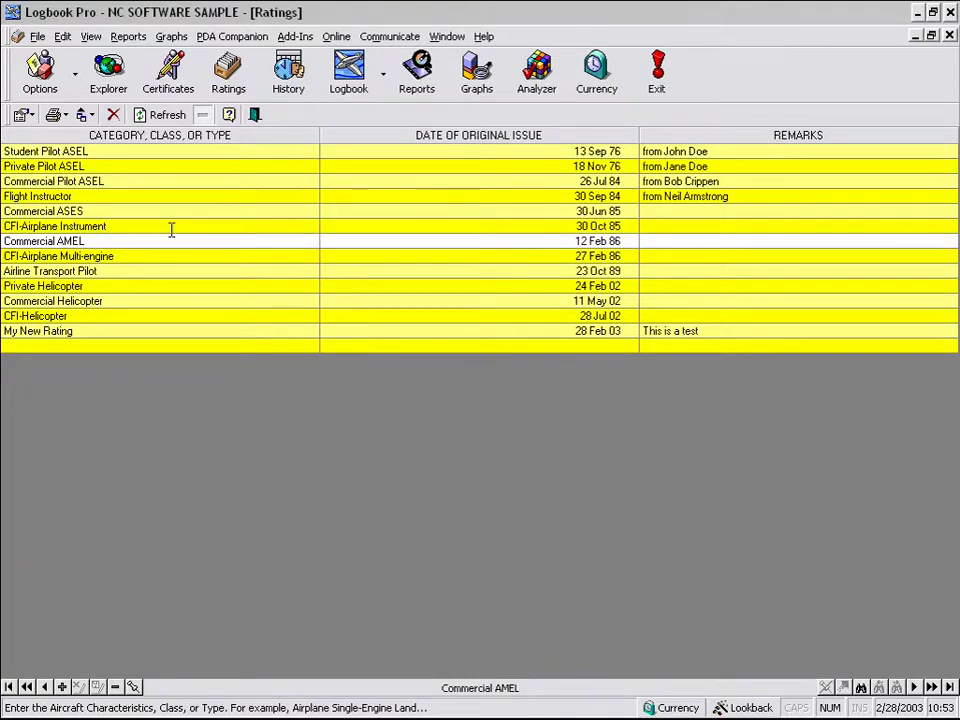
pyautogui.click(171, 228)
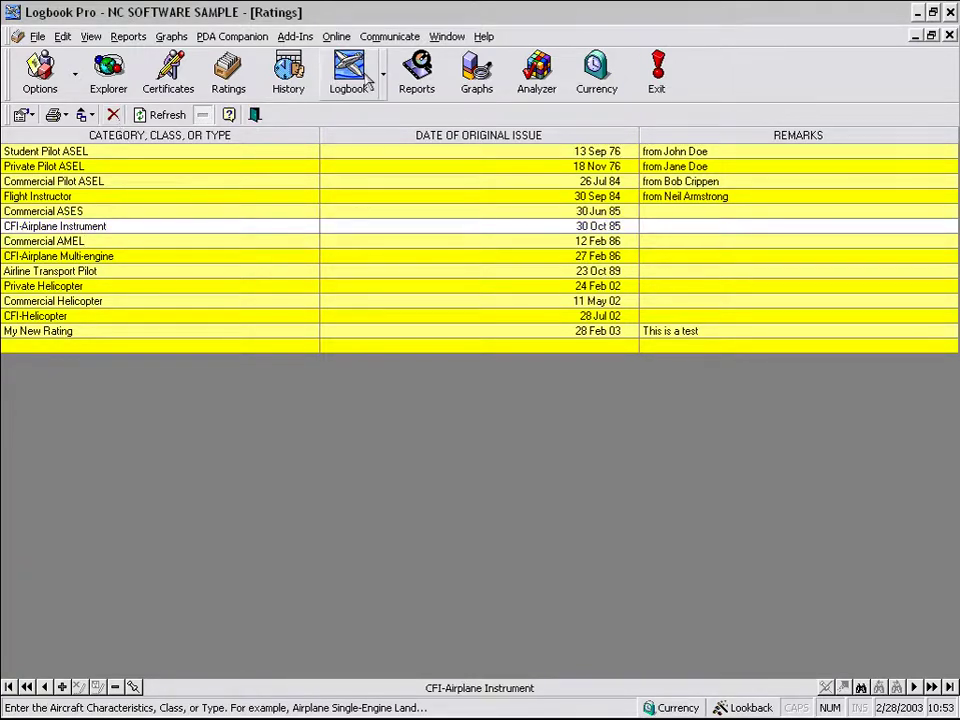
pyautogui.click(366, 83)
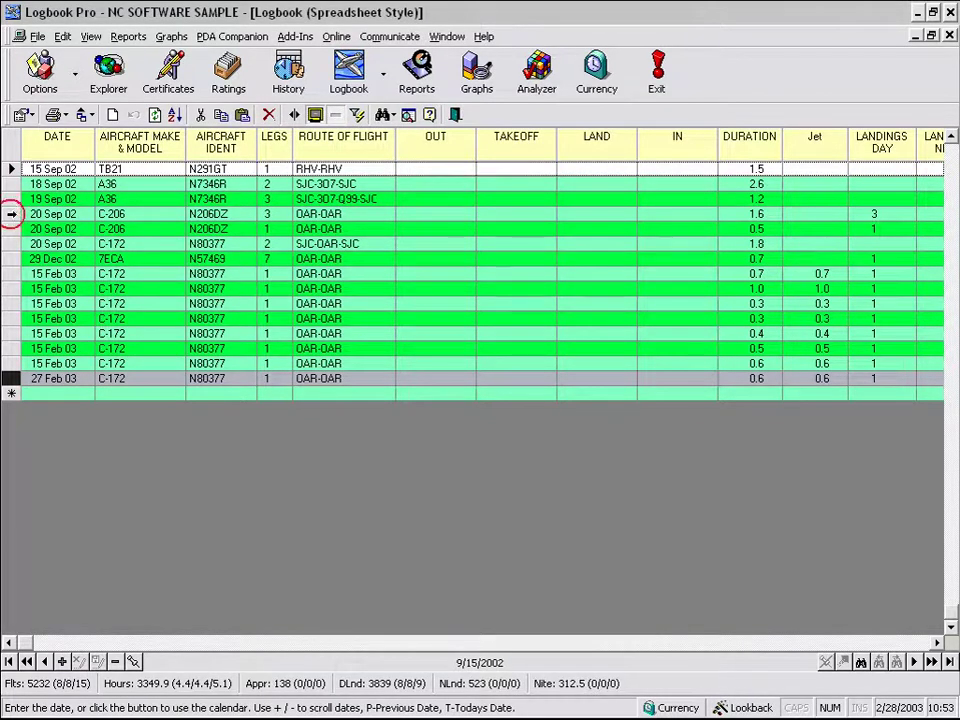
# Select the flights from 20 Sep 02 to 27 Feb 03, then go back to Ratings.
pyautogui.keyDown('shift'); pyautogui.click(12, 213); pyautogui.keyUp('shift')
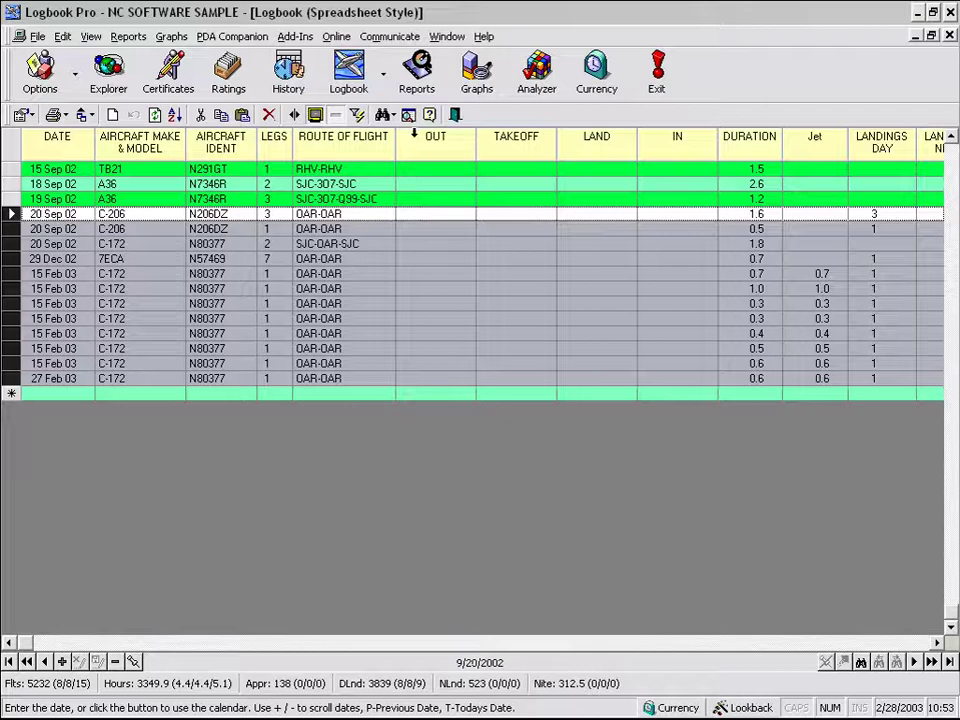
pyautogui.click(228, 84)
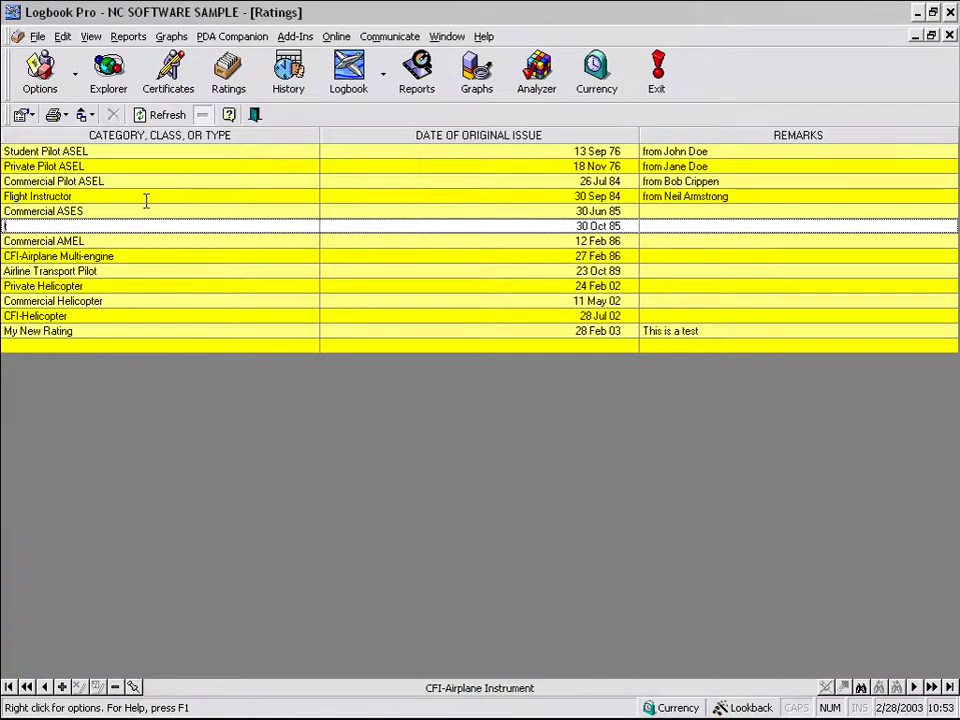
pyautogui.click(97, 228)
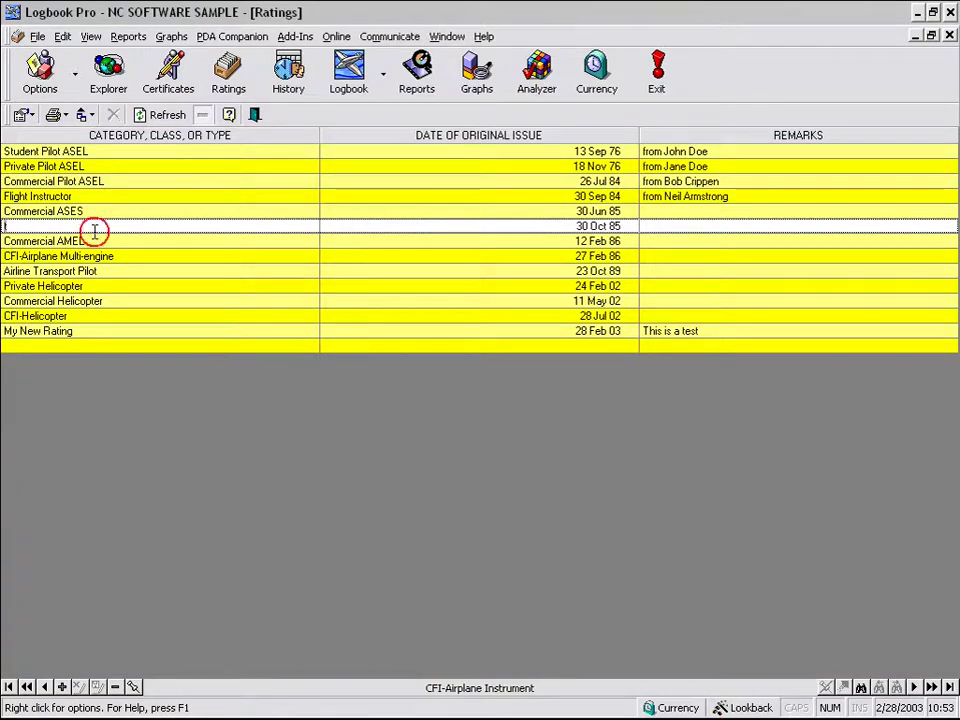
pyautogui.click(169, 211)
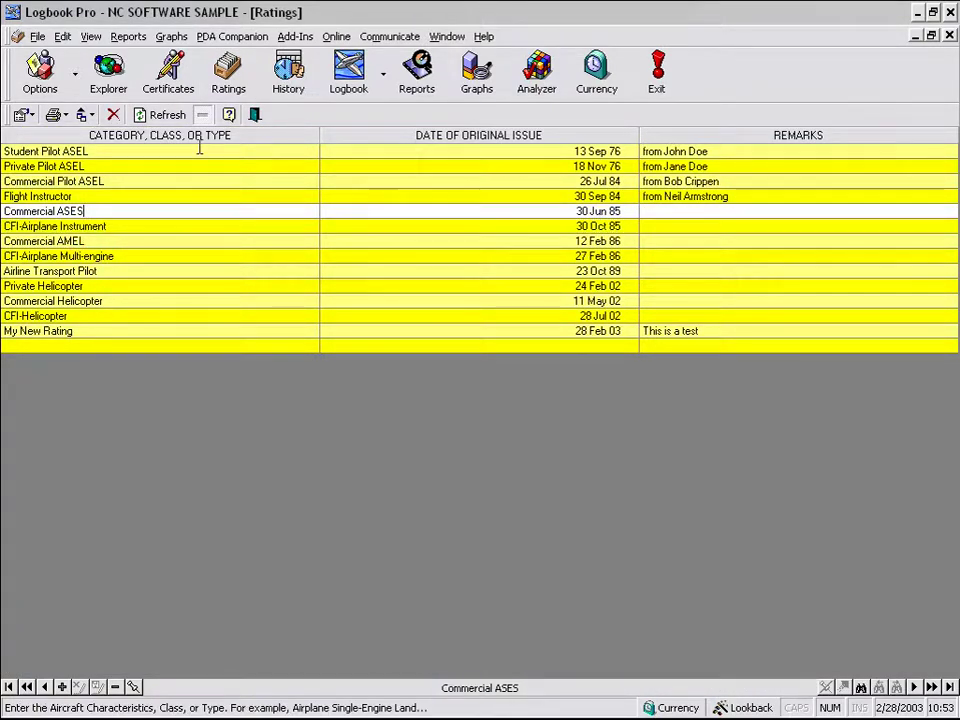
pyautogui.click(91, 116)
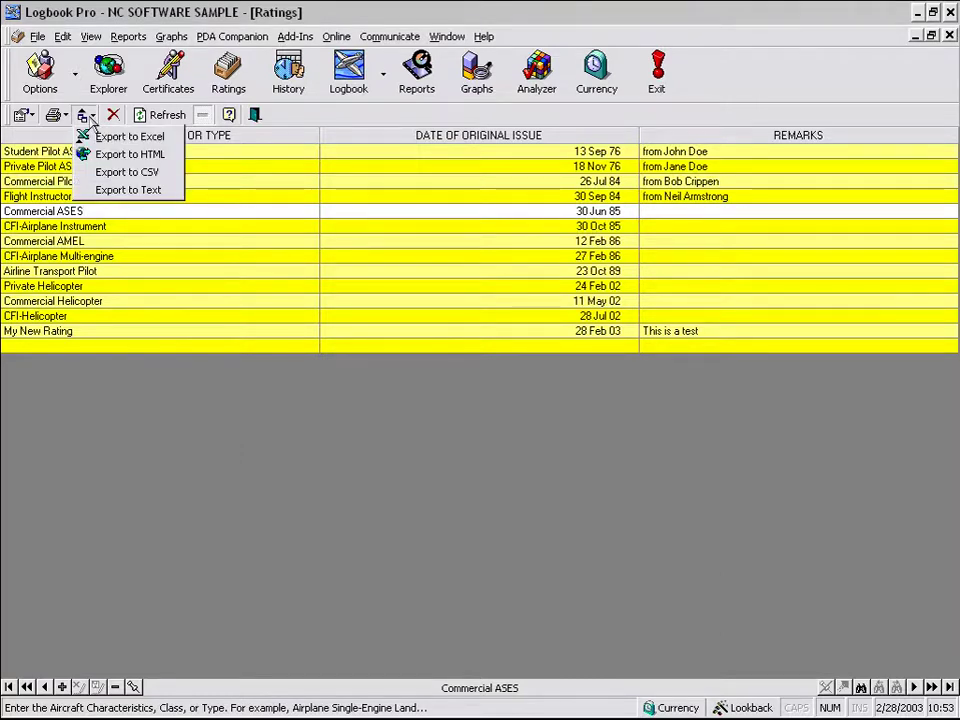
pyautogui.click(88, 115)
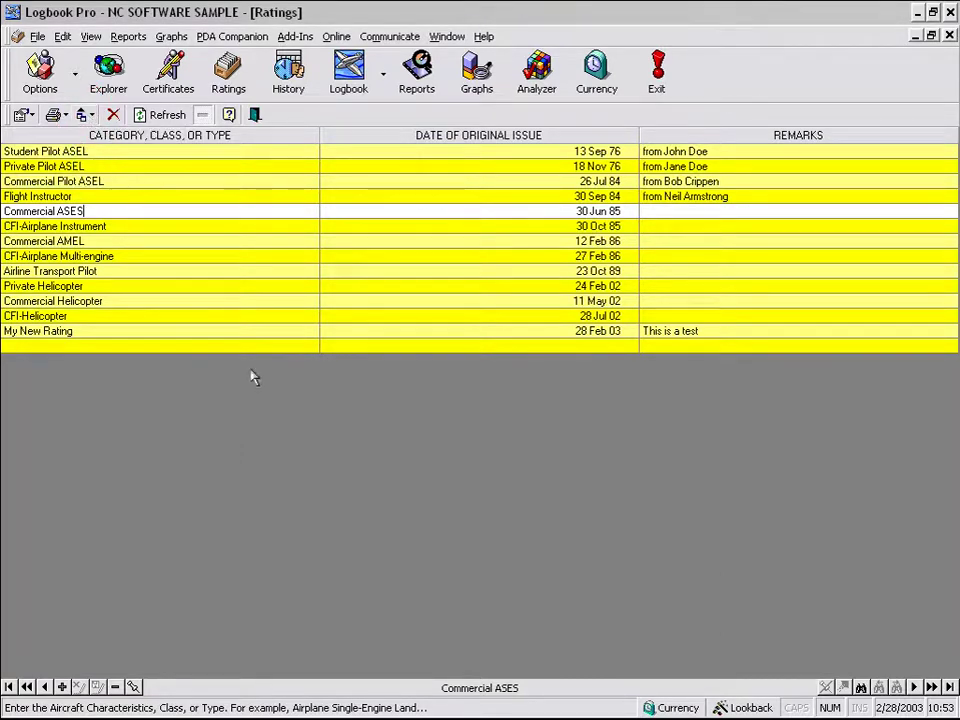